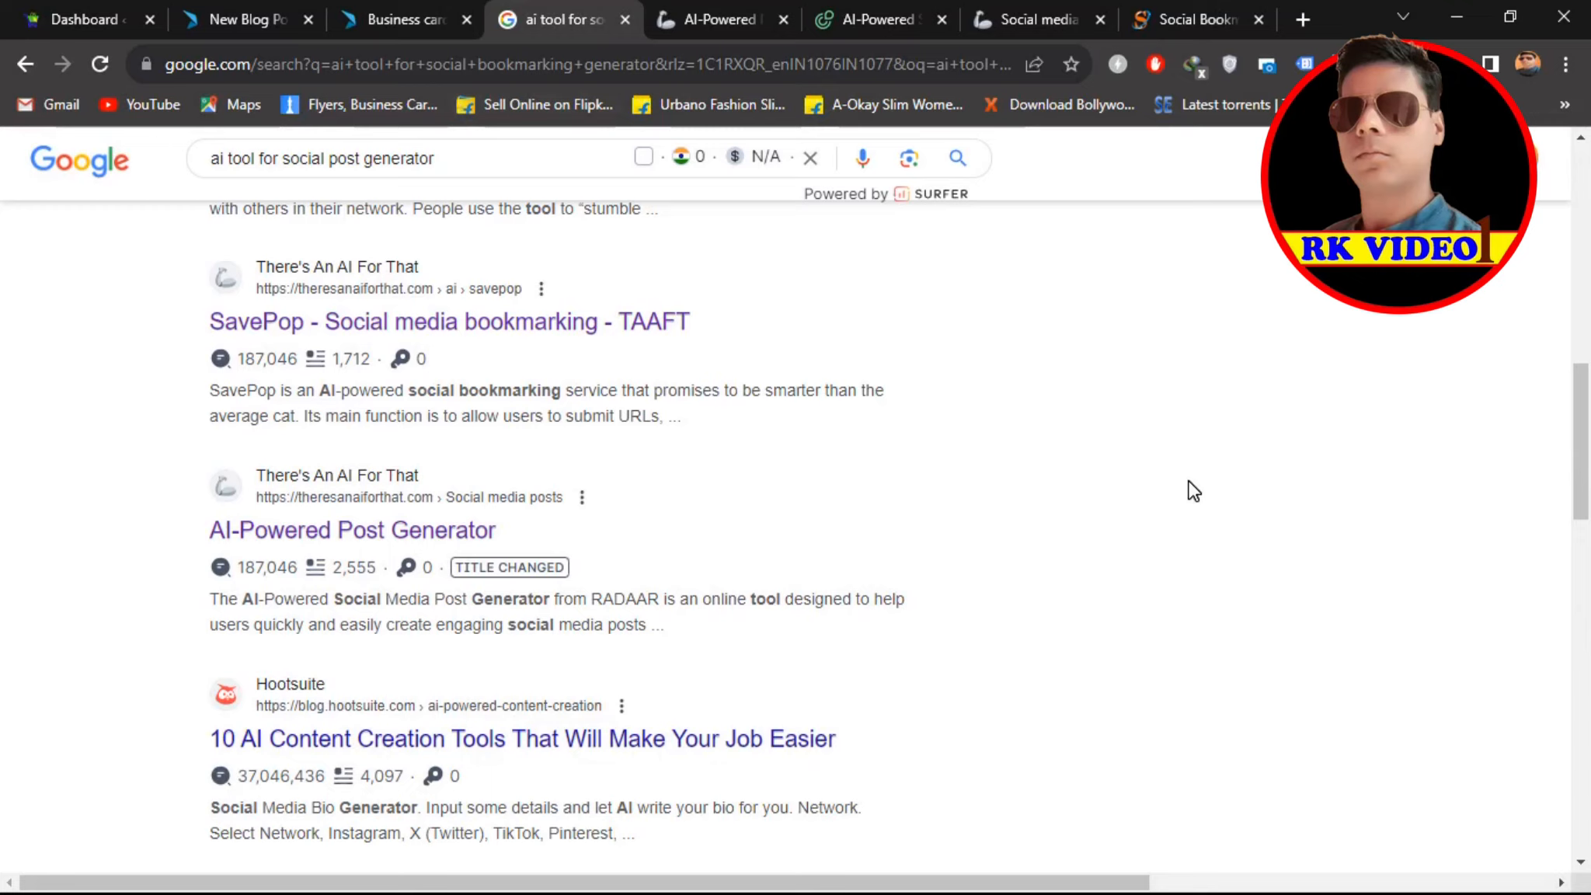
Step: Open the SavePop search result, check the AI-Powered Post Generator listing, and switch to RADAAR's social post generator page
left_click(531, 345)
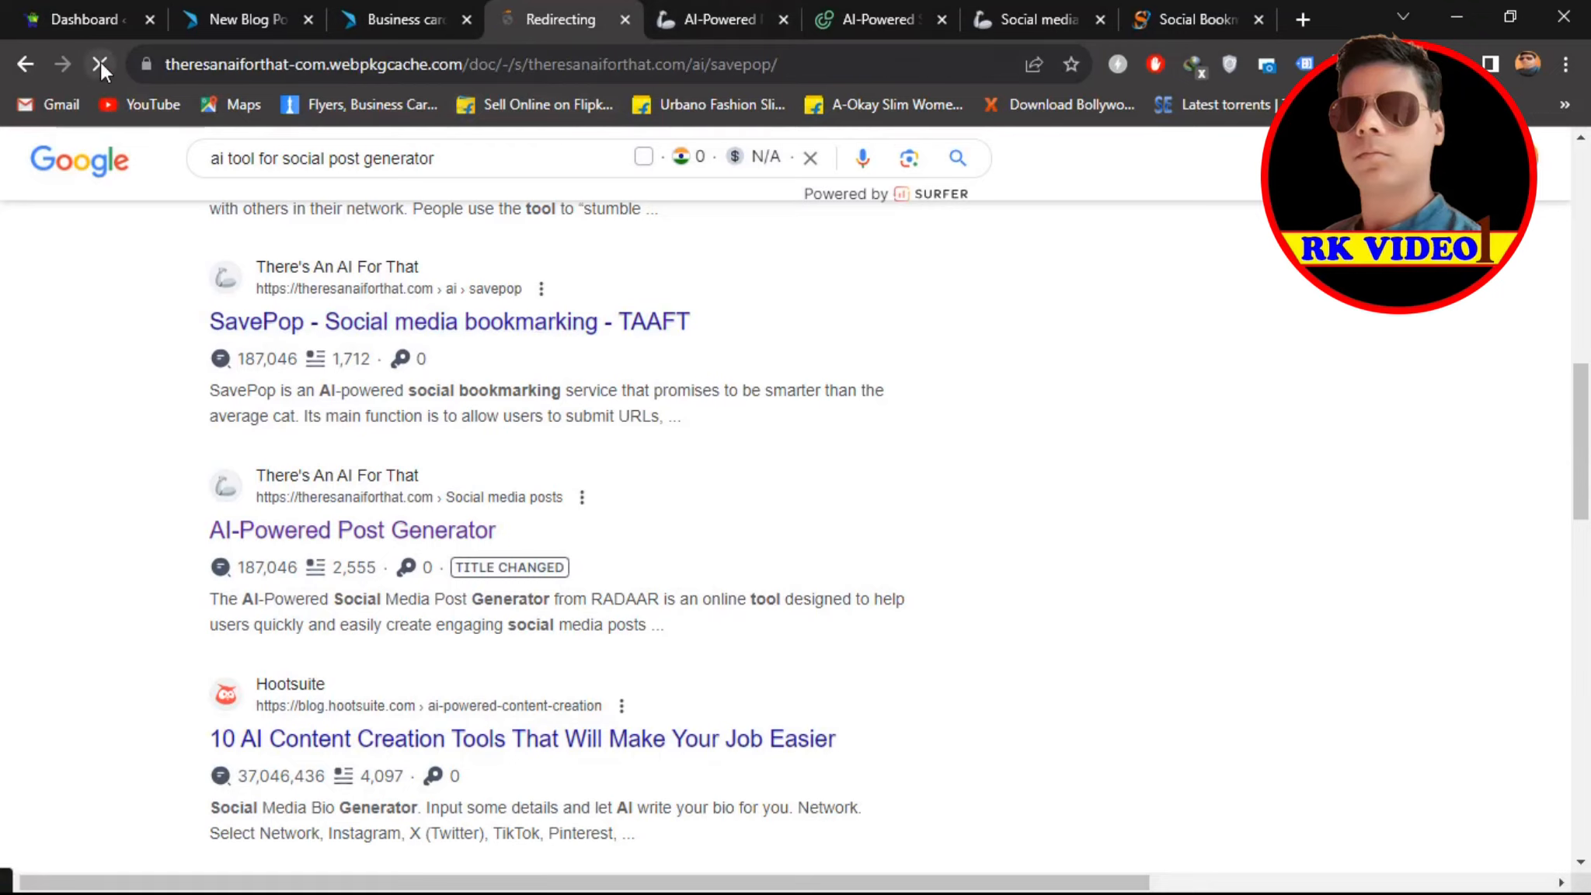
left_click(707, 9)
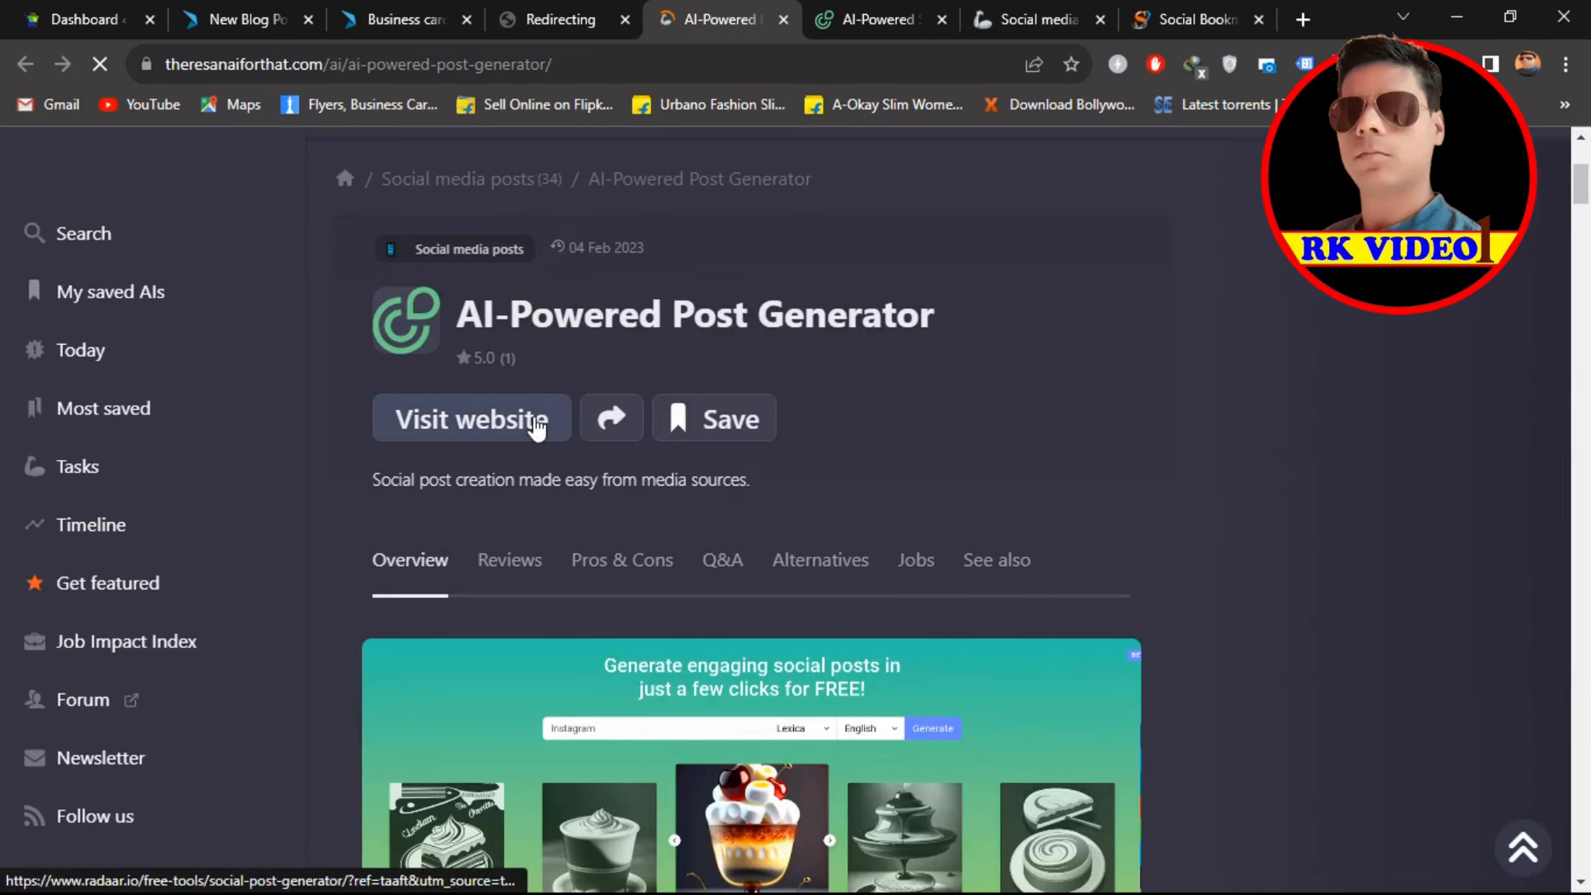
left_click(875, 11)
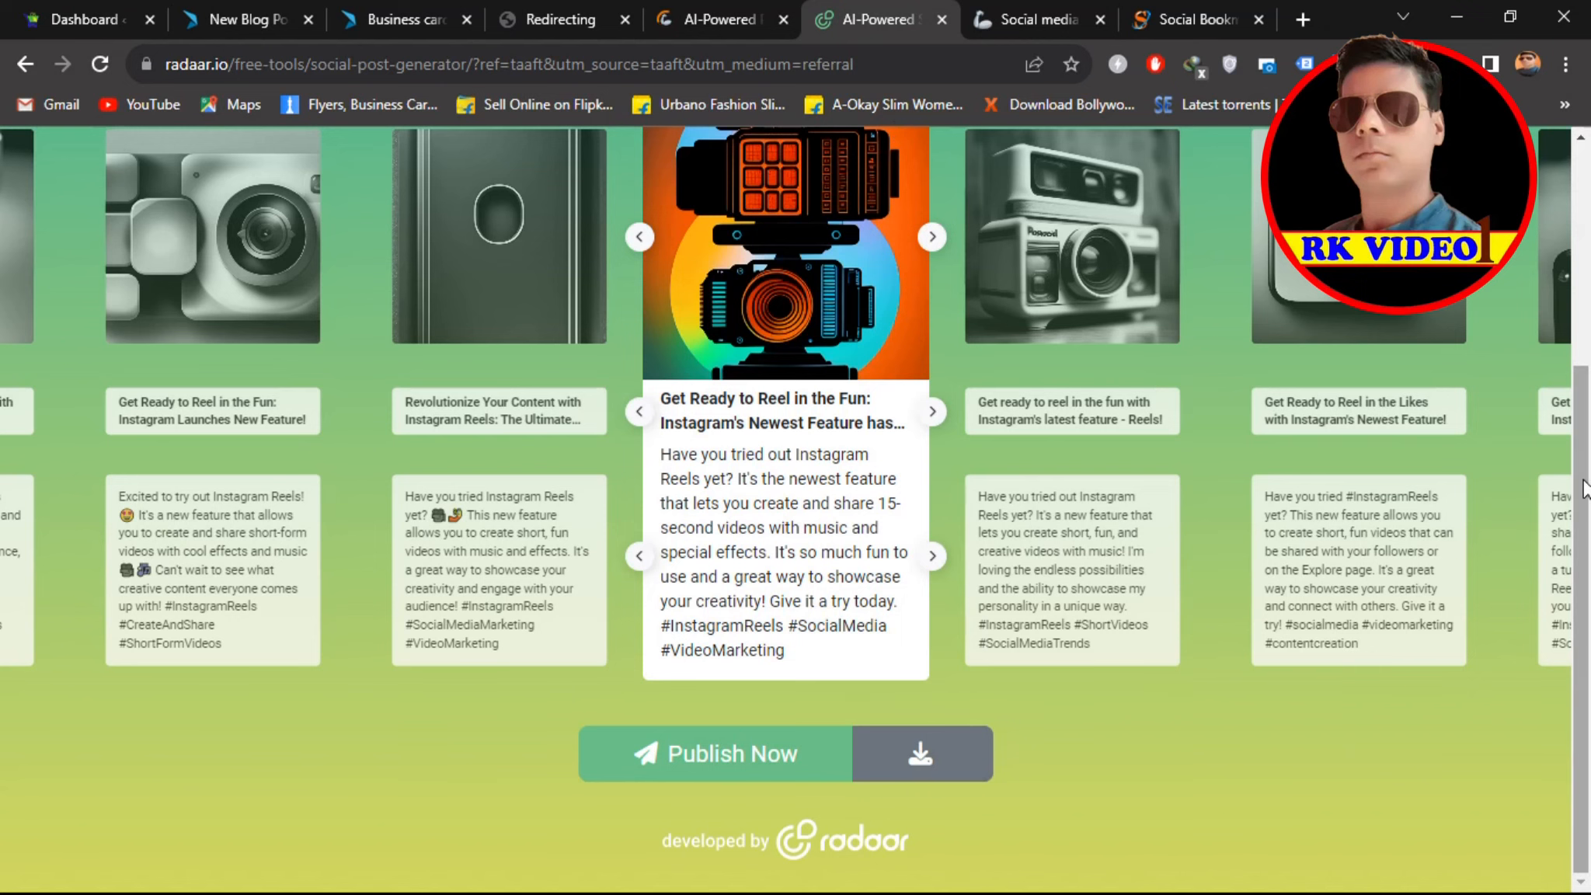
left_click_drag(1585, 489, 1582, 271)
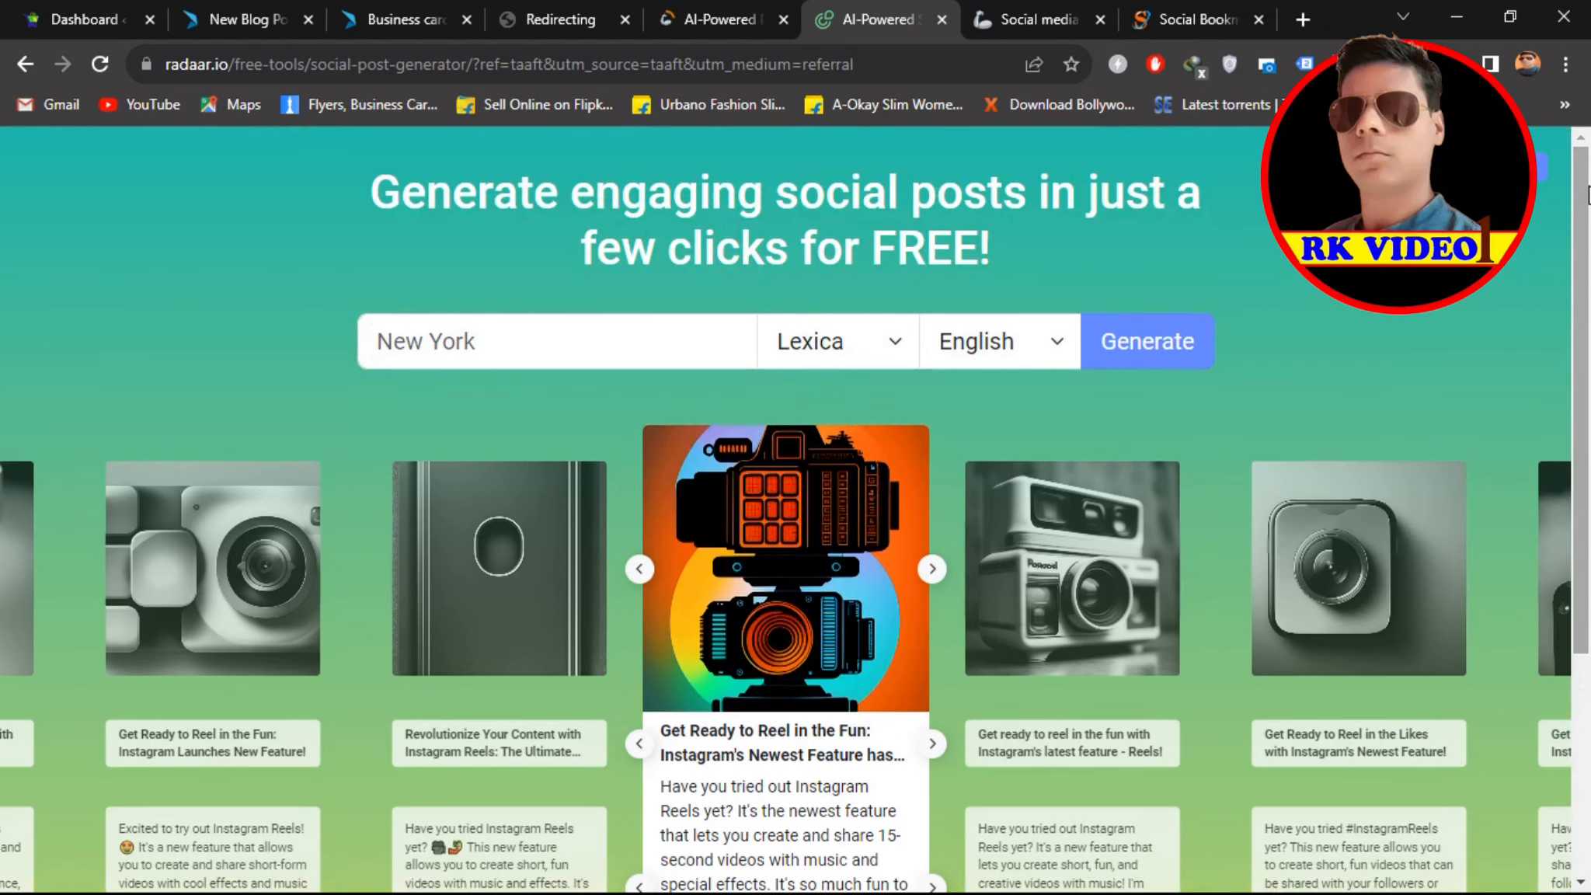
Step: Enter "guru nanak jayanti" as the topic and generate the social posts
left_click(504, 342)
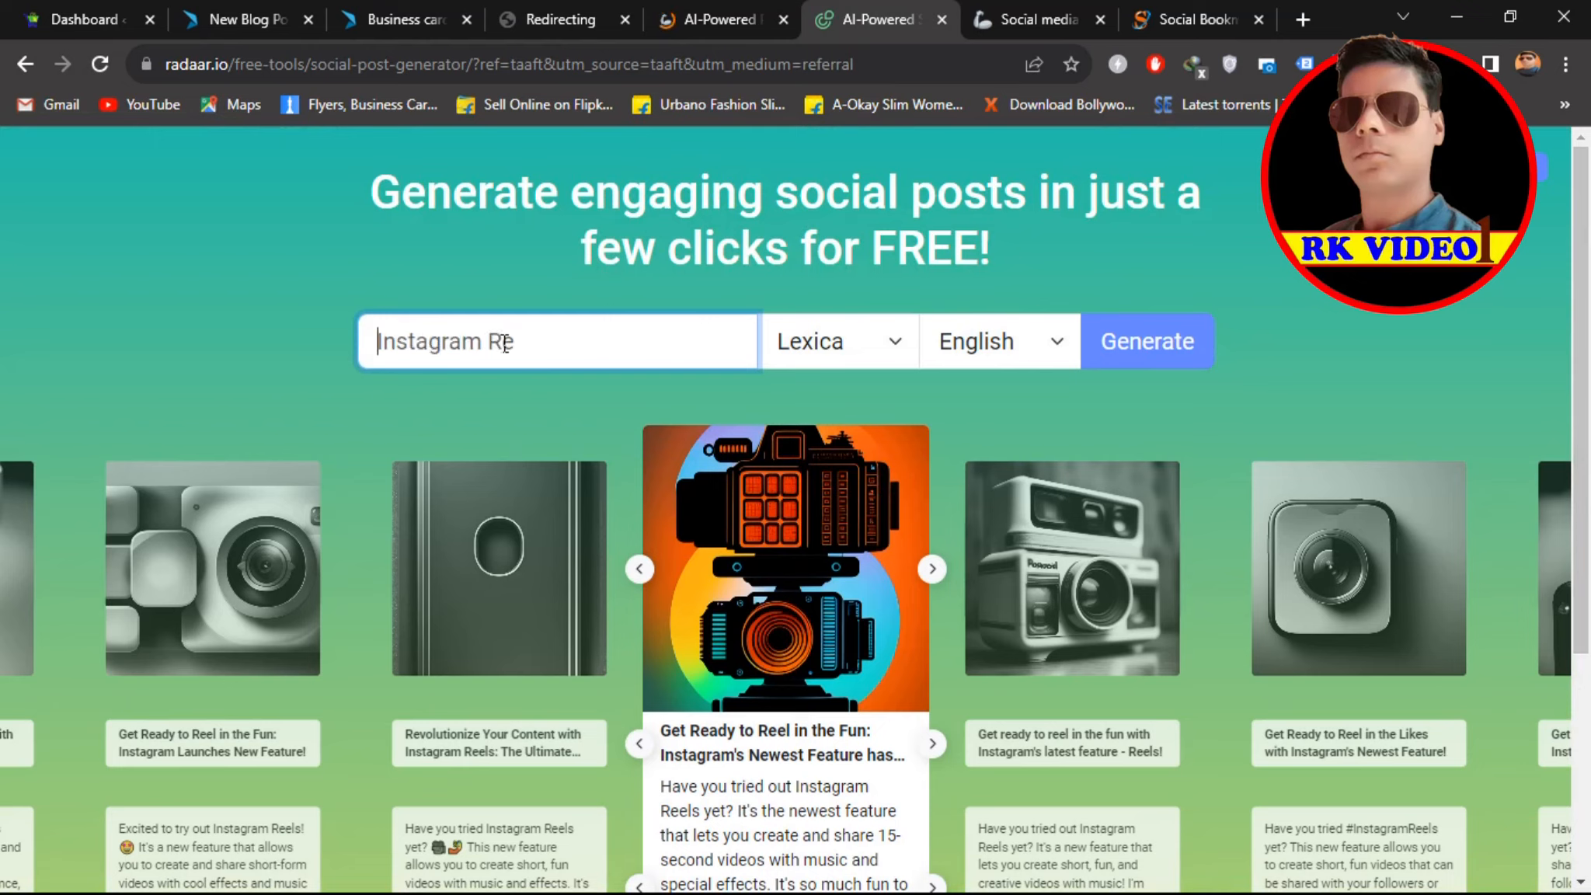
type("guru")
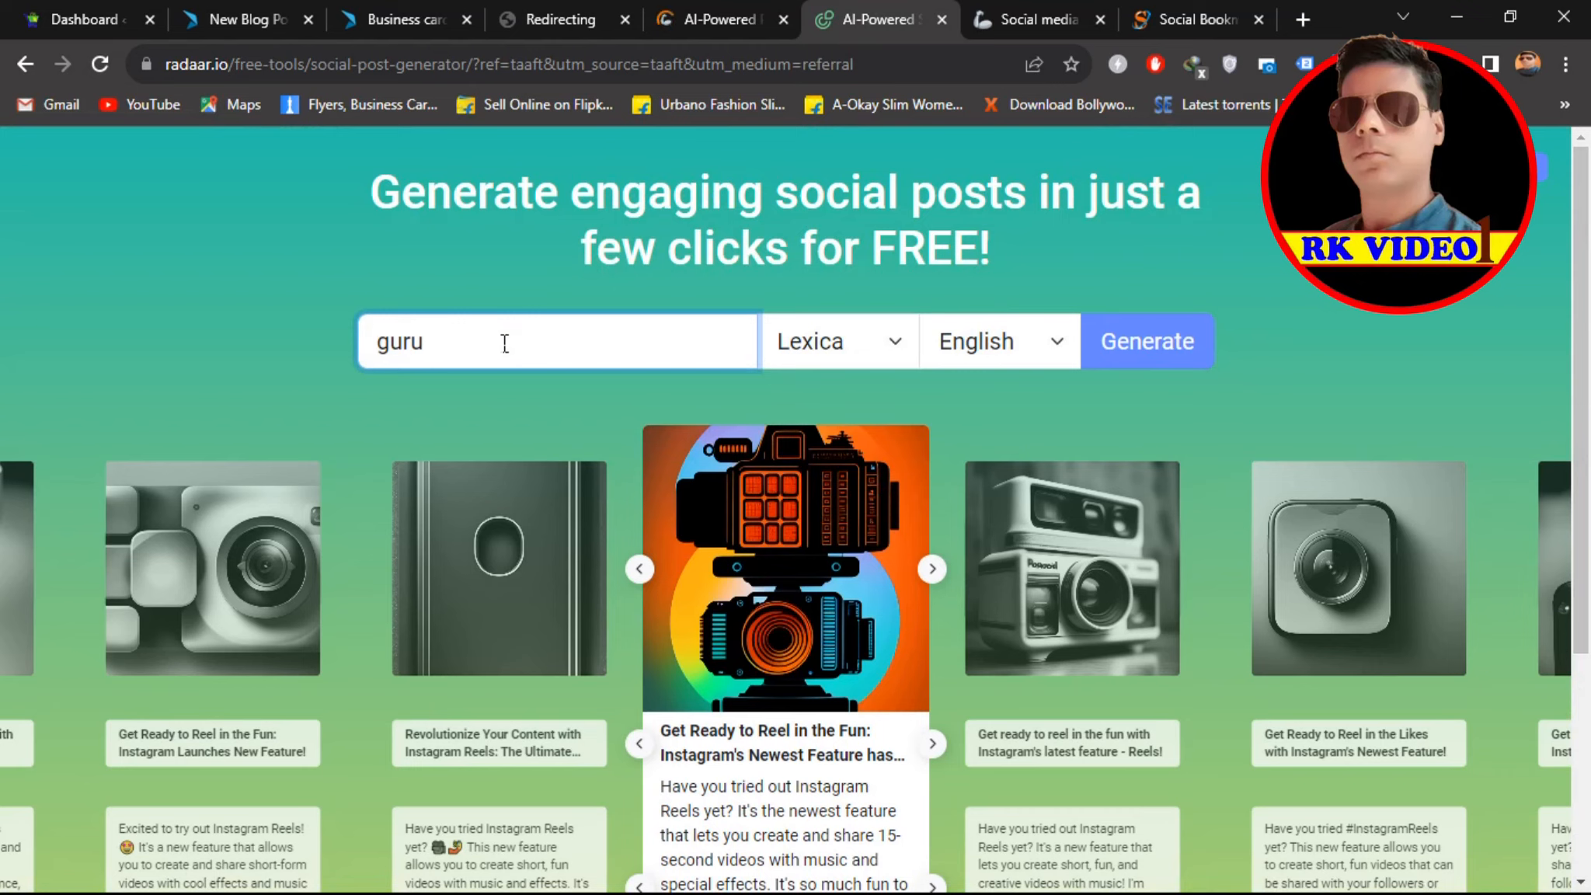
type("#InstagramReels #SocialMedia #VideoMarketing")
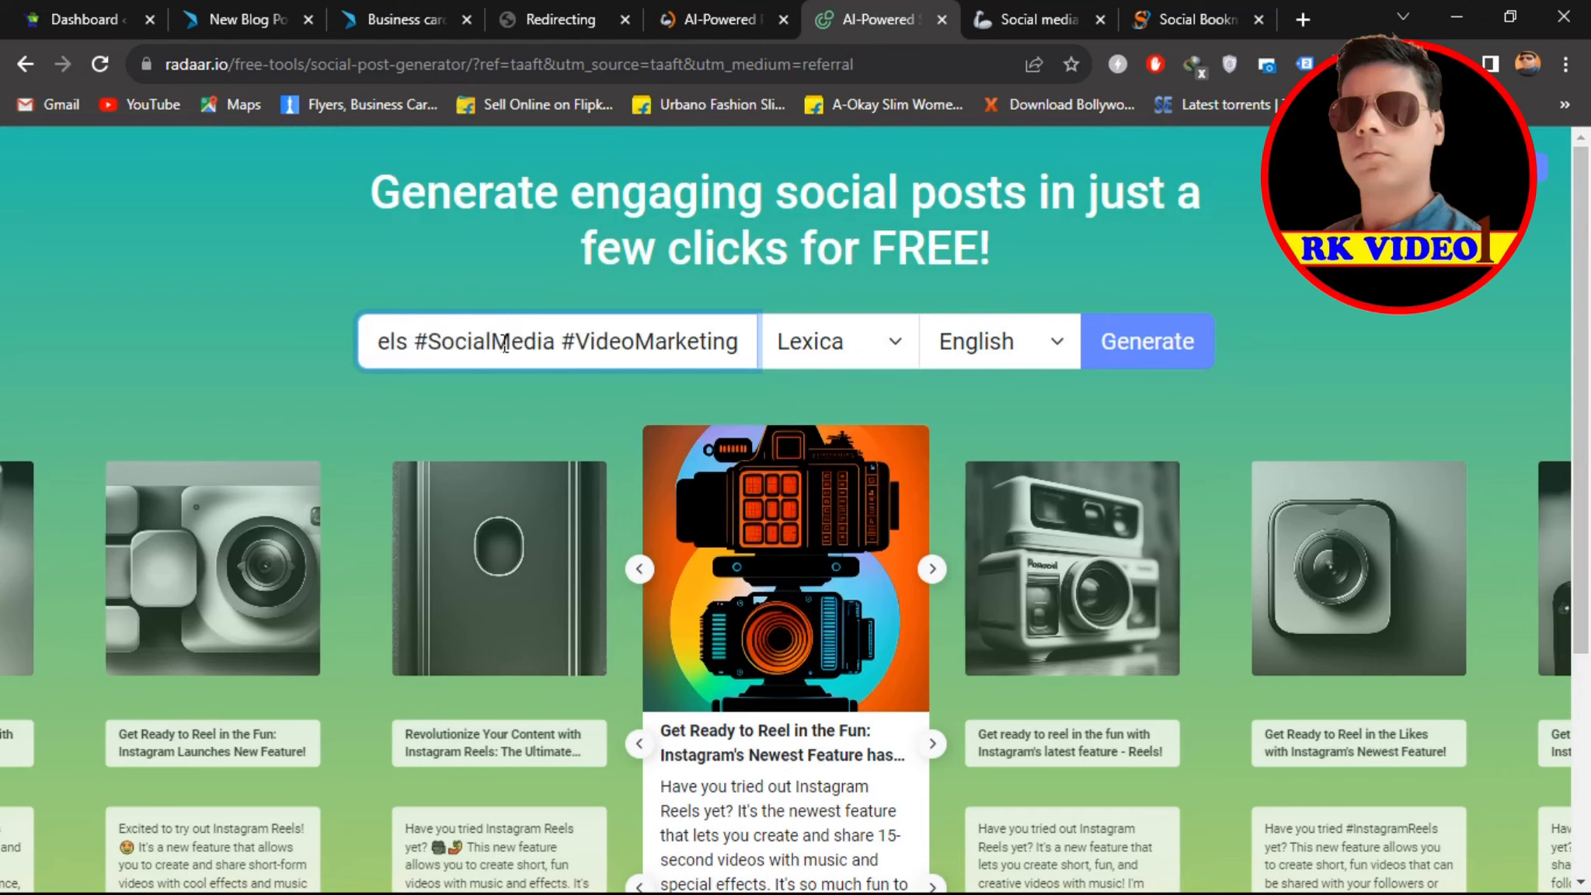
key("ctrl+z")
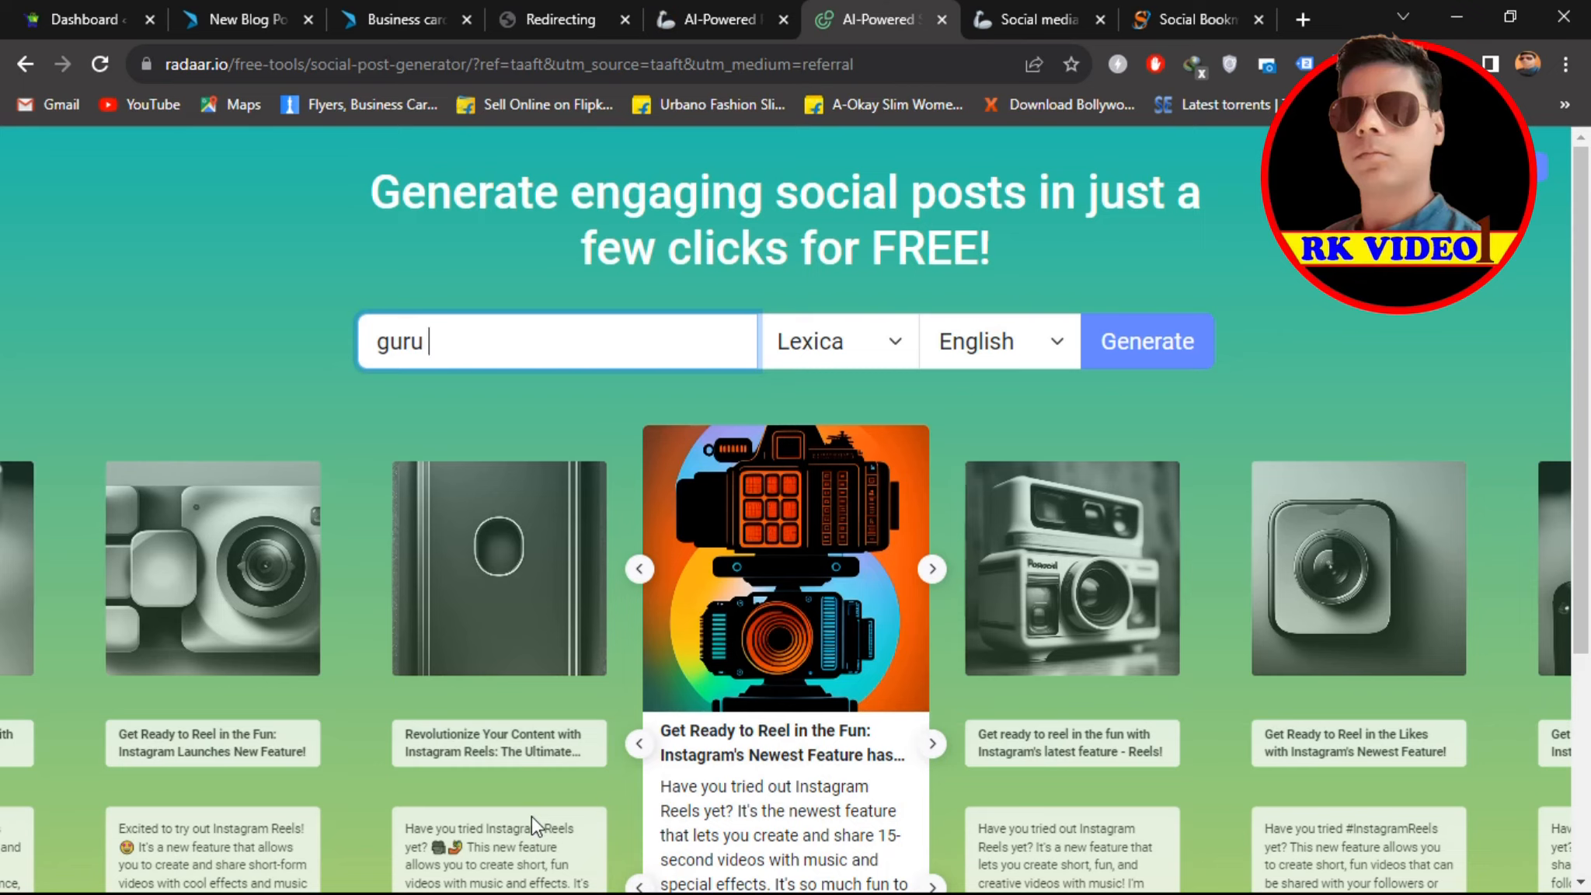
left_click(731, 794)
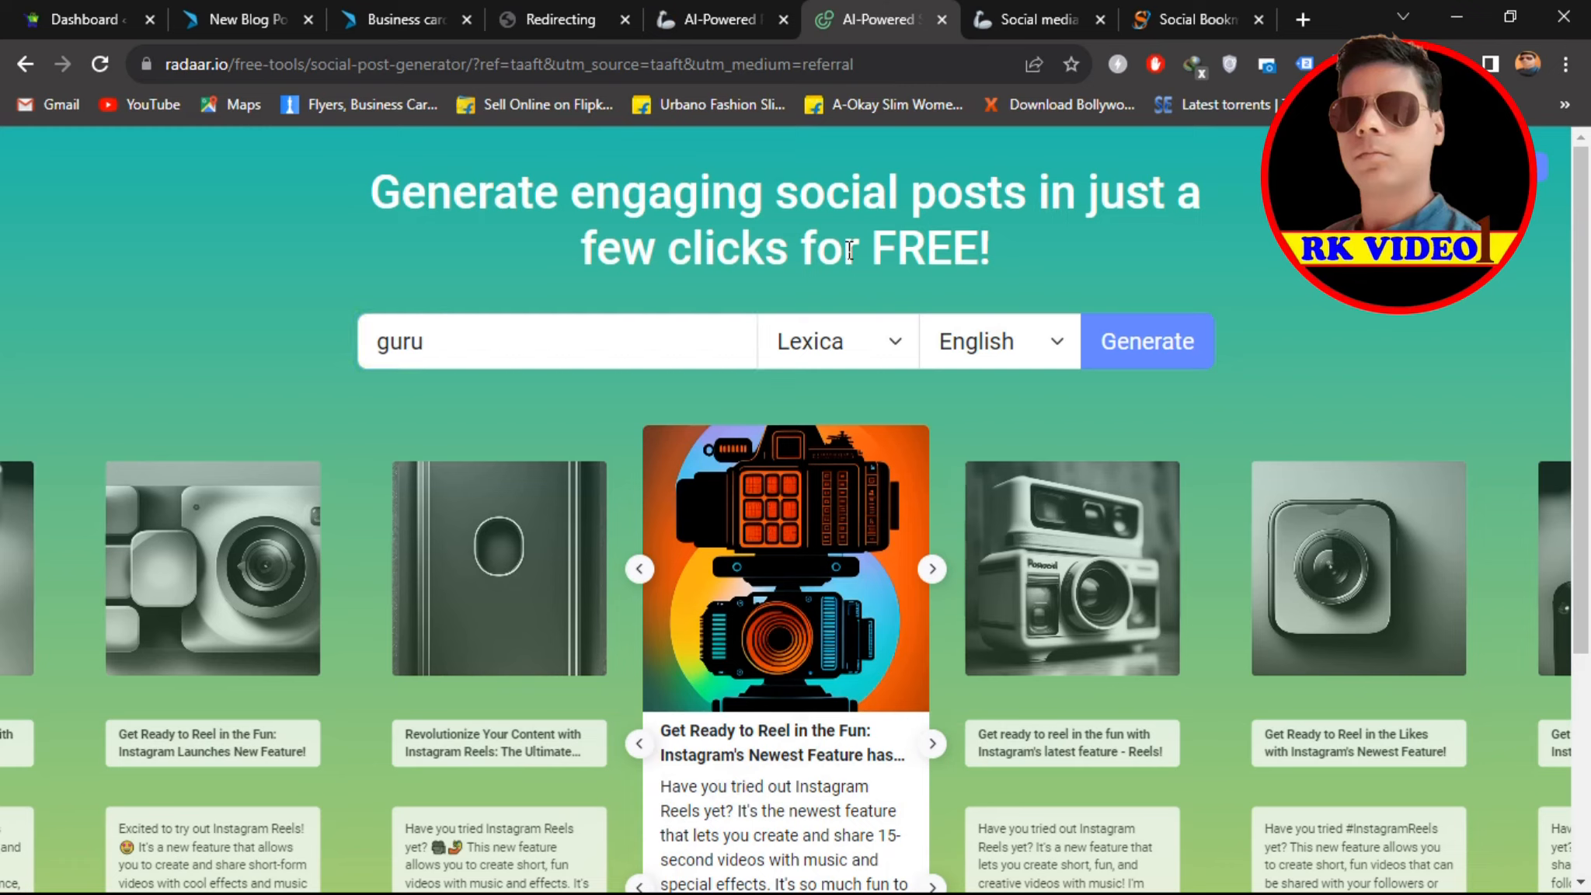
double_click(1073, 206)
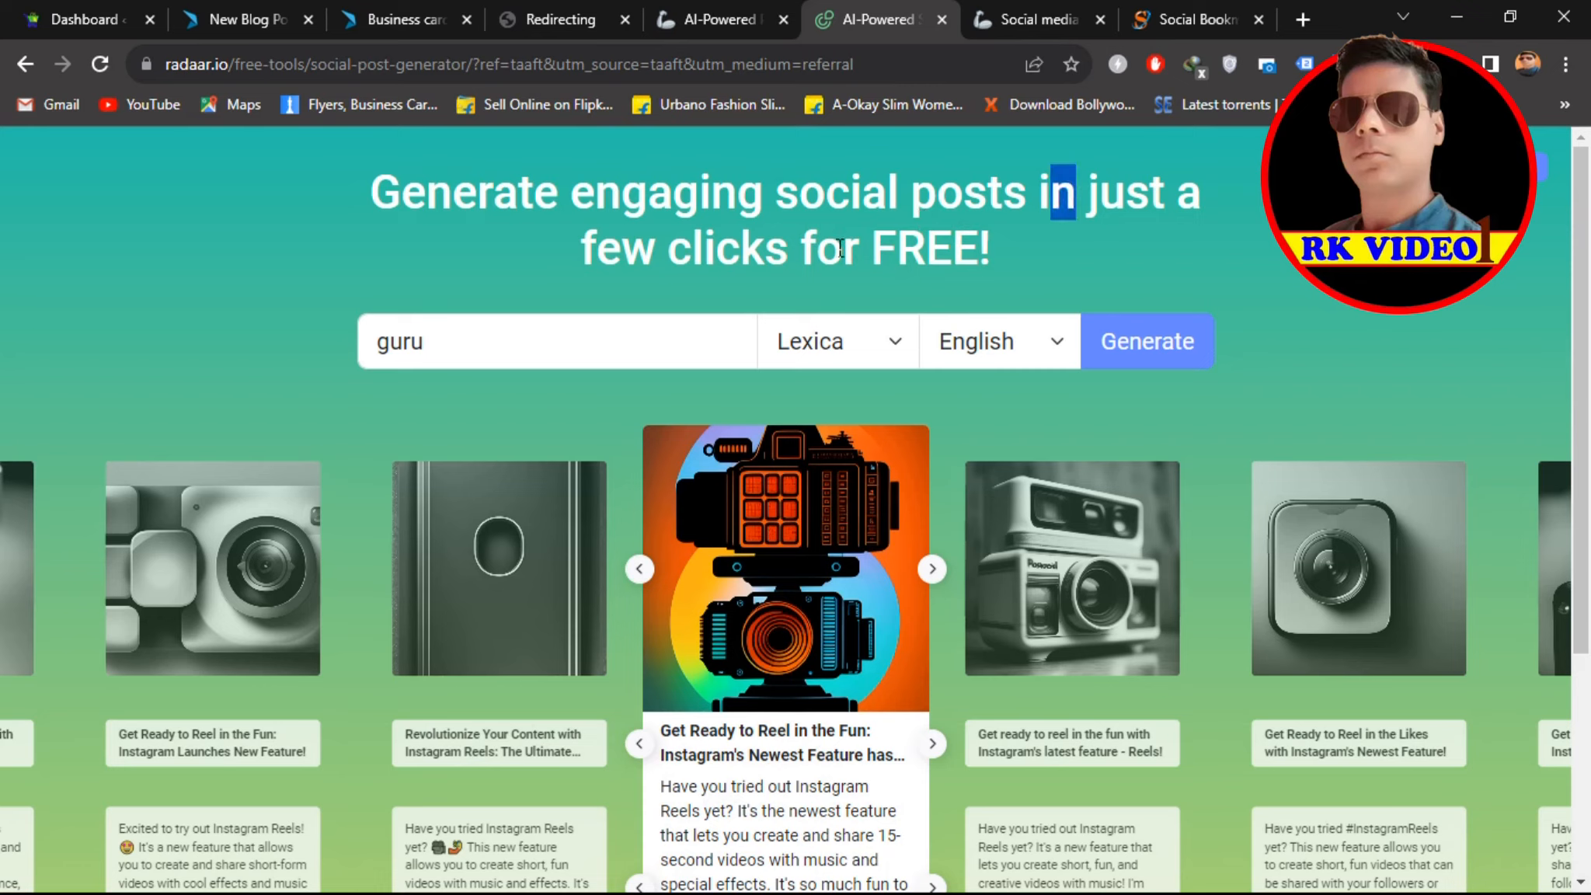
left_click(506, 361)
type("n")
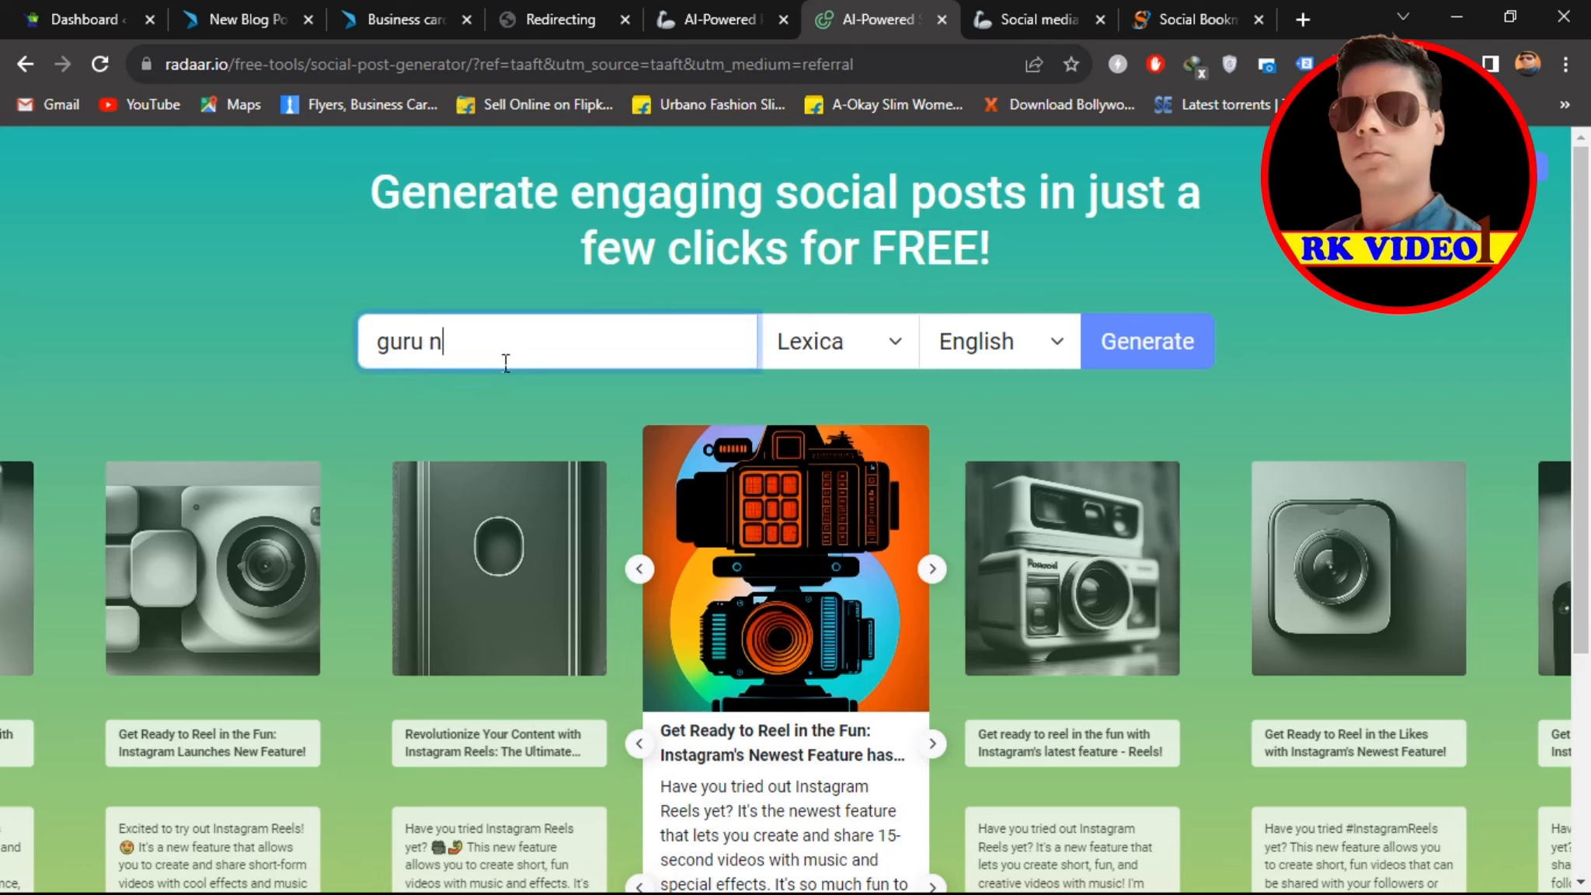
type("anak jayanti")
left_click(1154, 347)
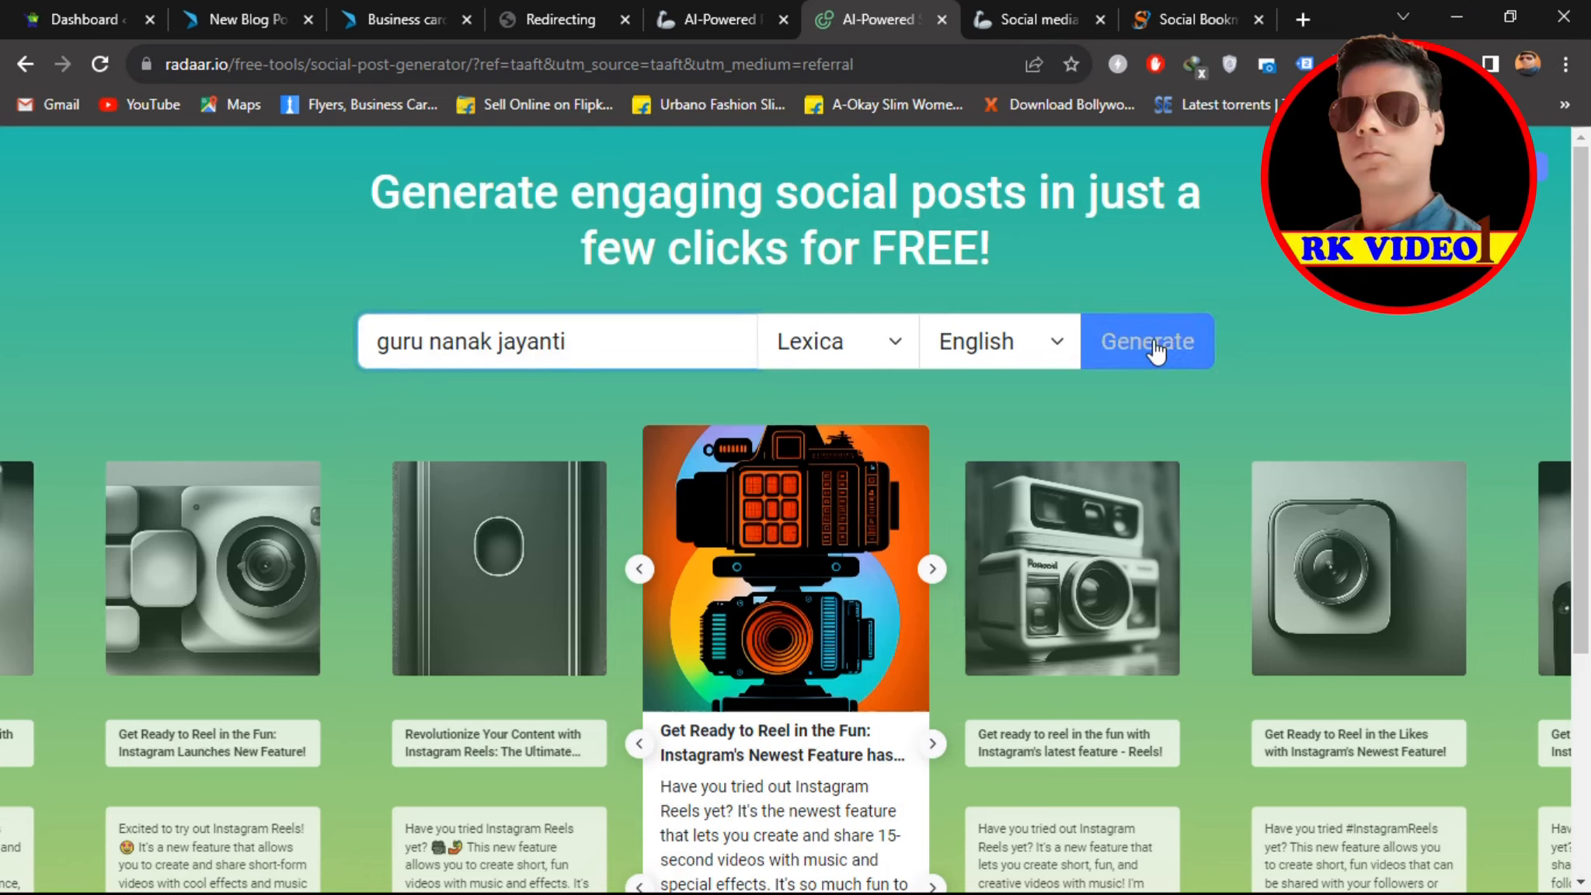
left_click(1154, 347)
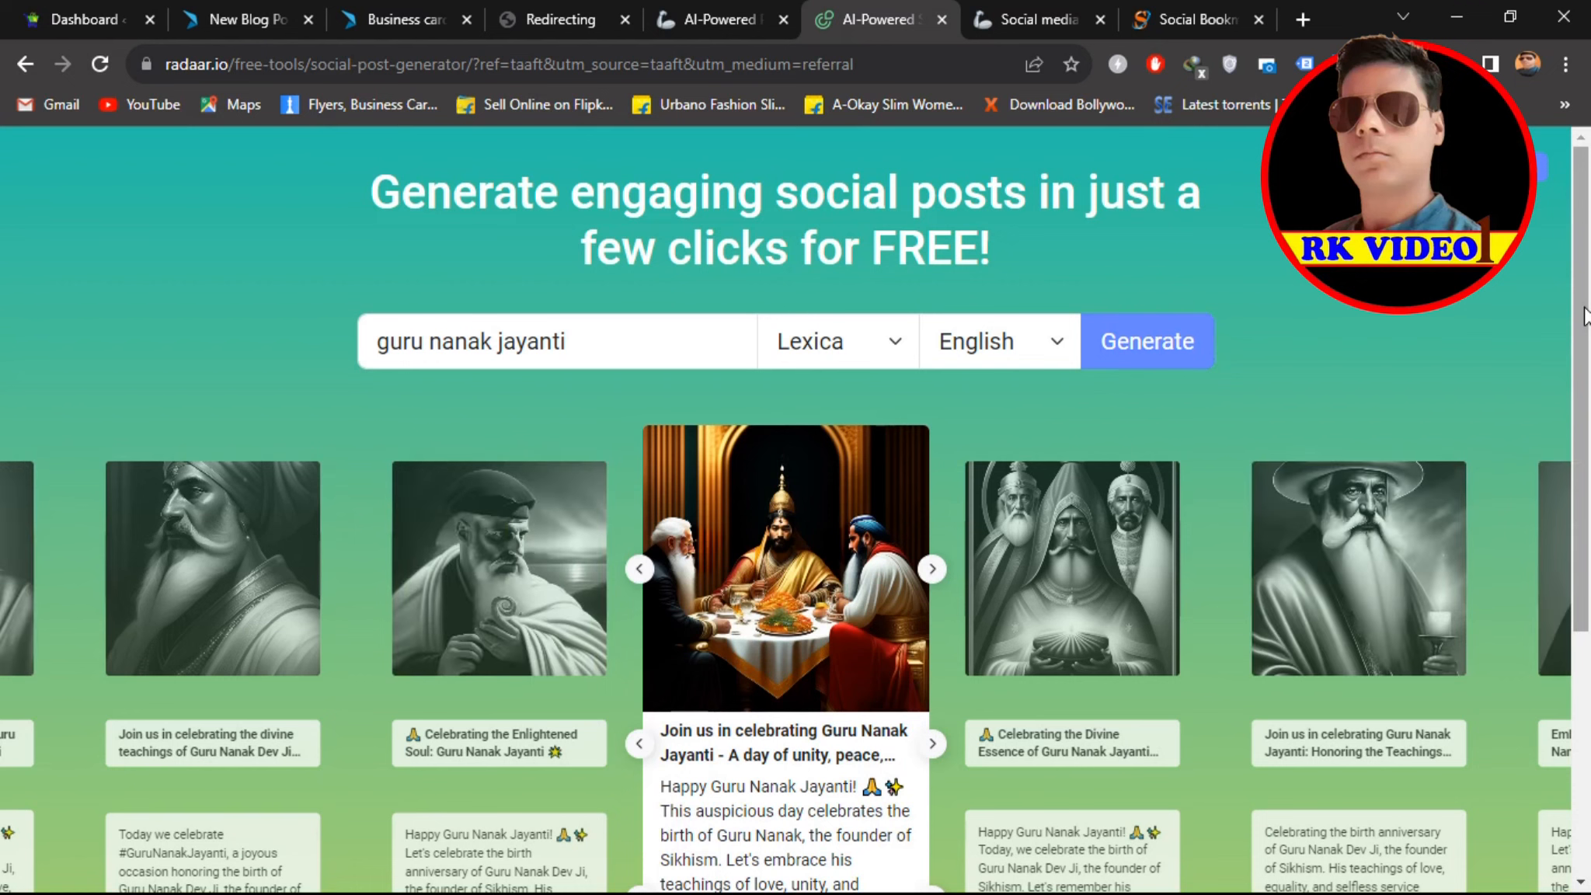
Step: Choose the title starting "Celebrating the Divine Essence of Guru Nanak Jayanti" and the image of the white-bearded man in a red turban
left_click_drag(1586, 317, 1585, 459)
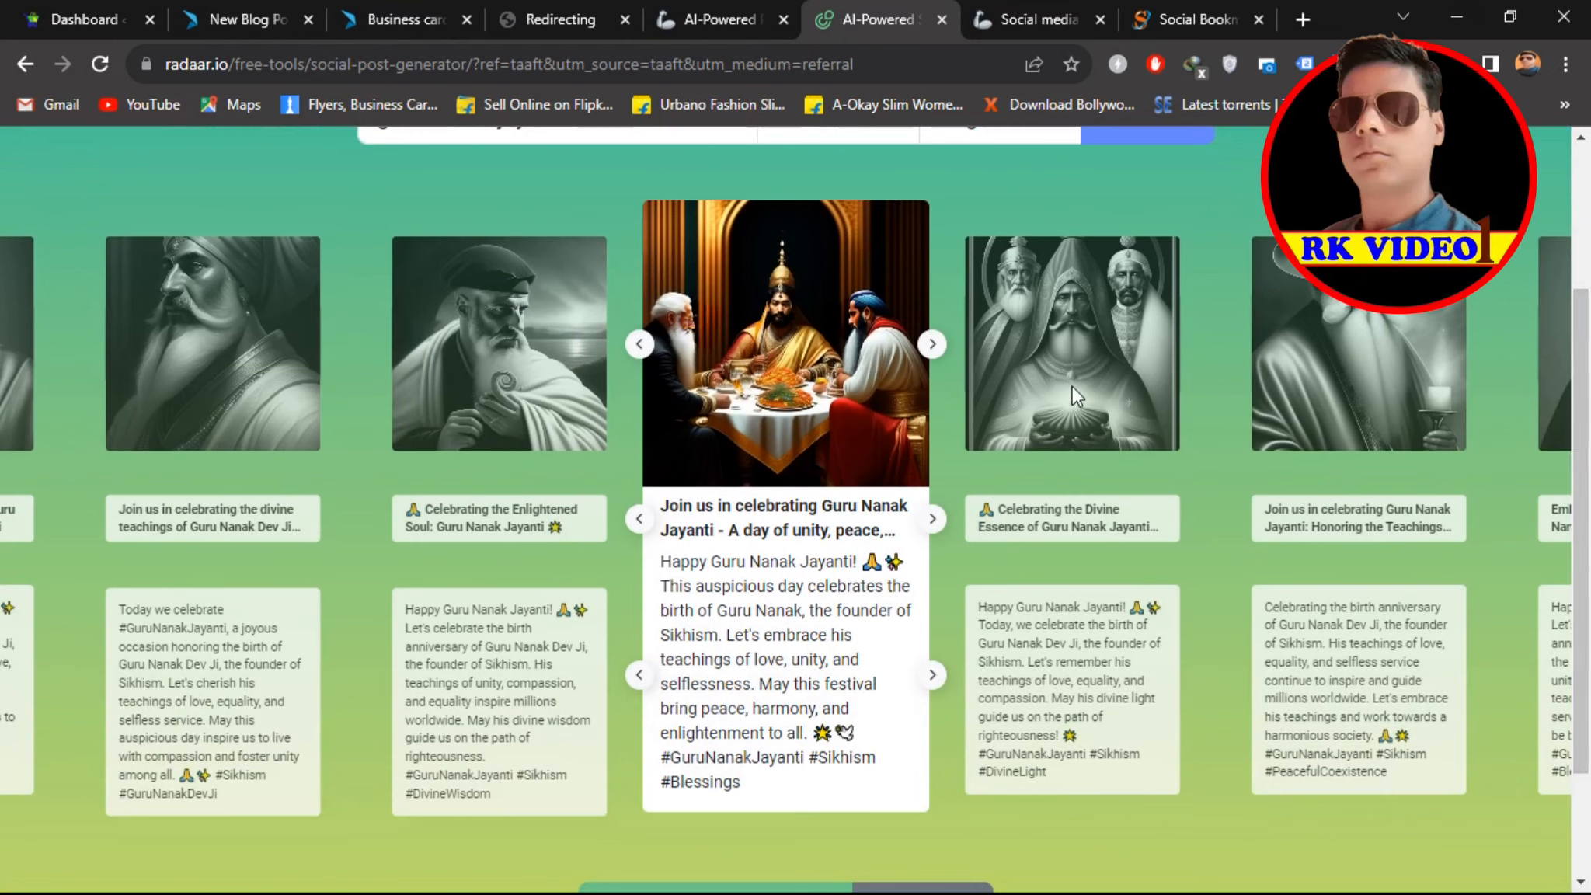
left_click(935, 518)
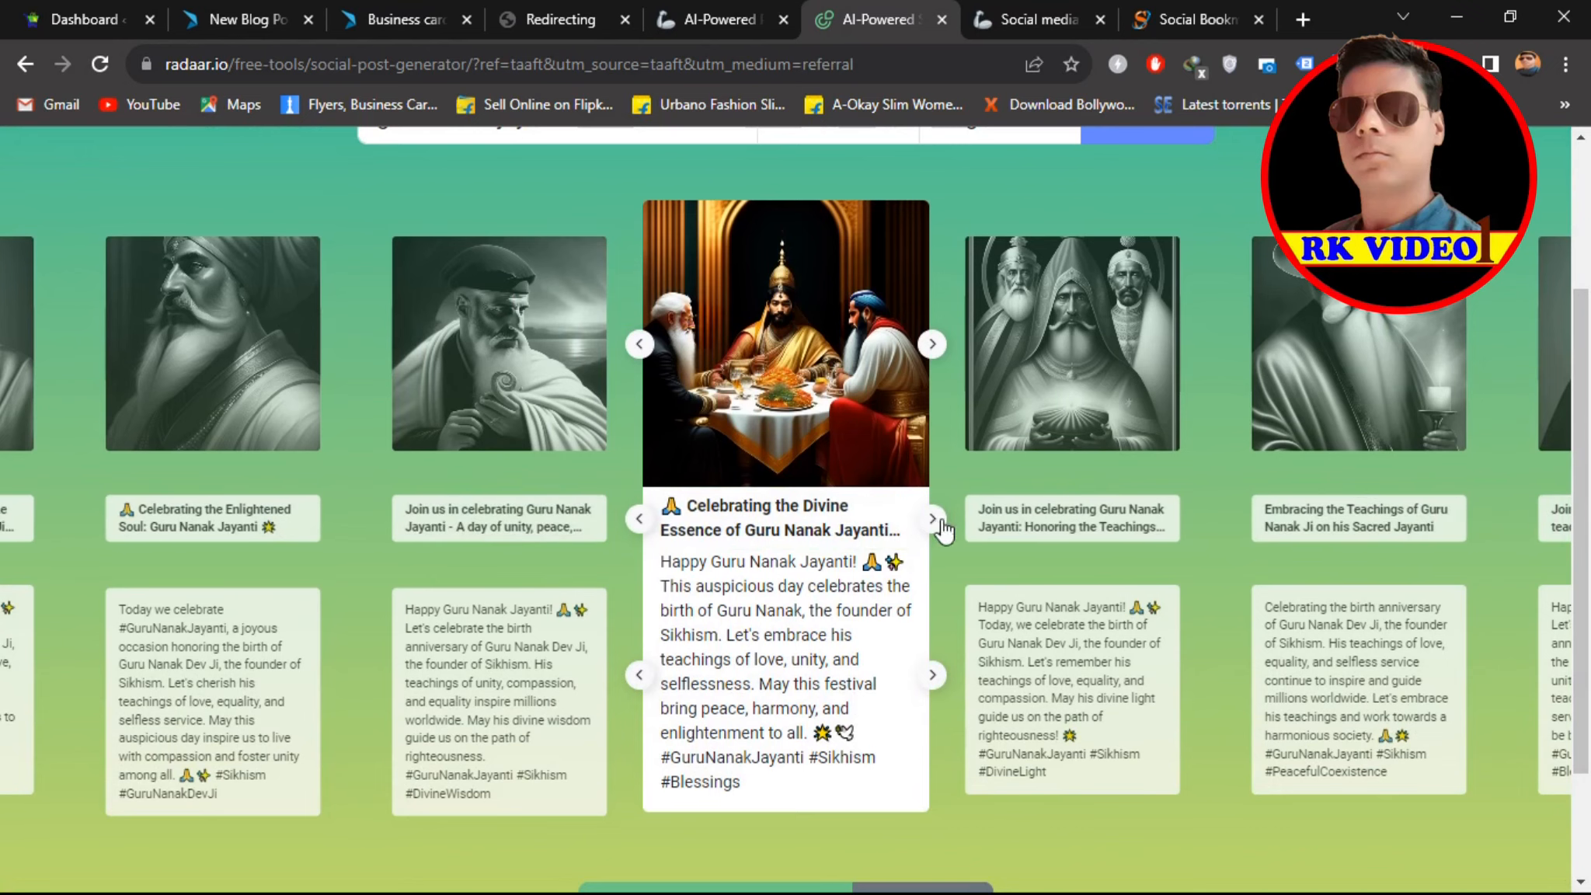
left_click(935, 344)
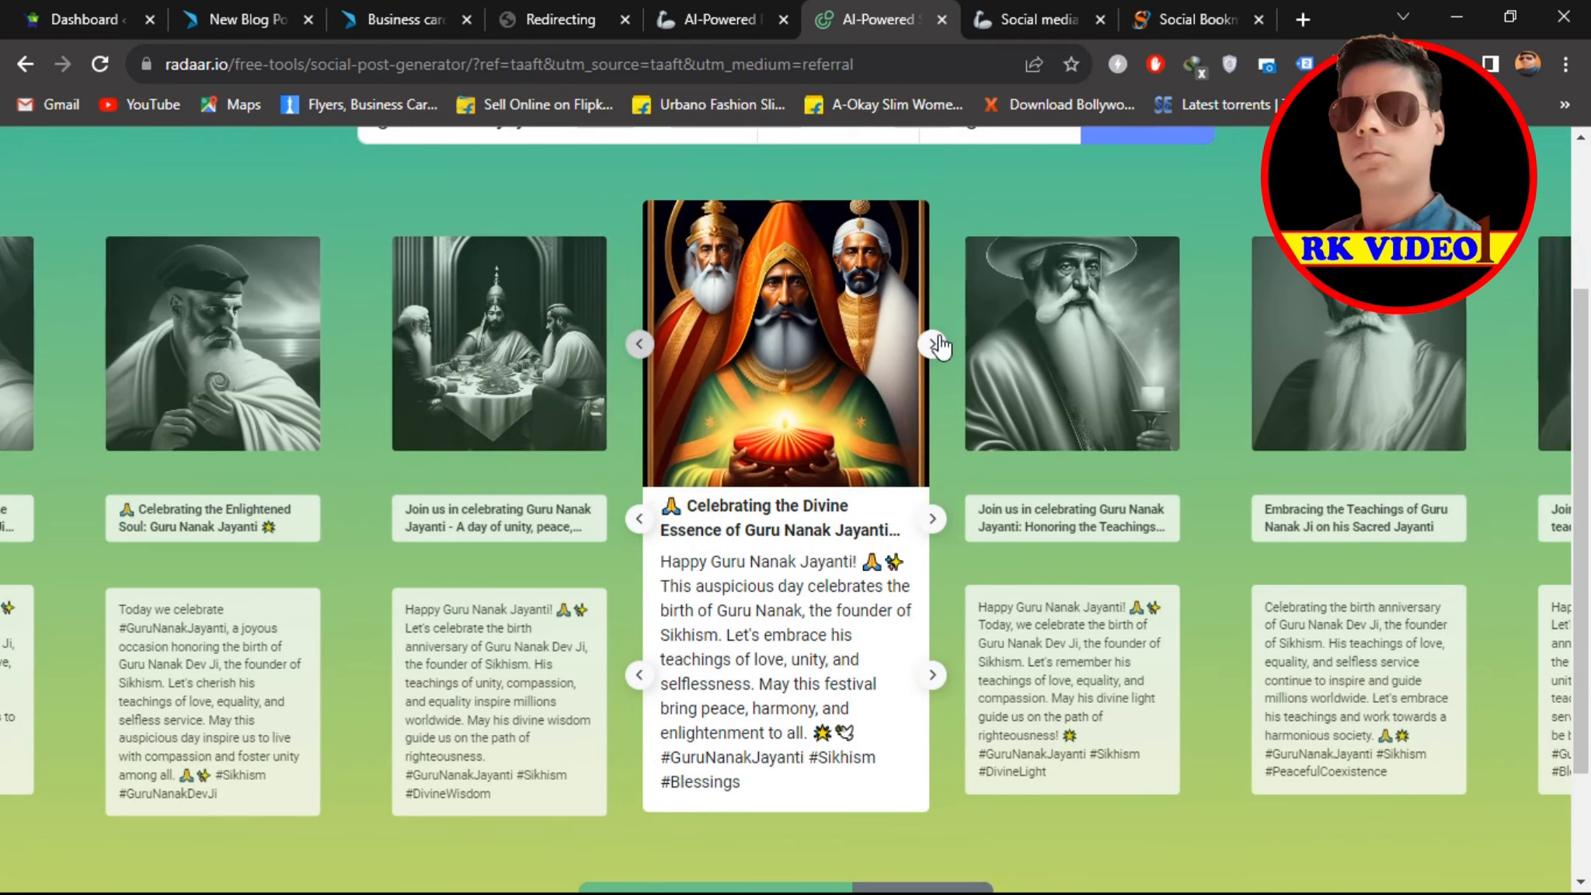
left_click(937, 344)
left_click(939, 344)
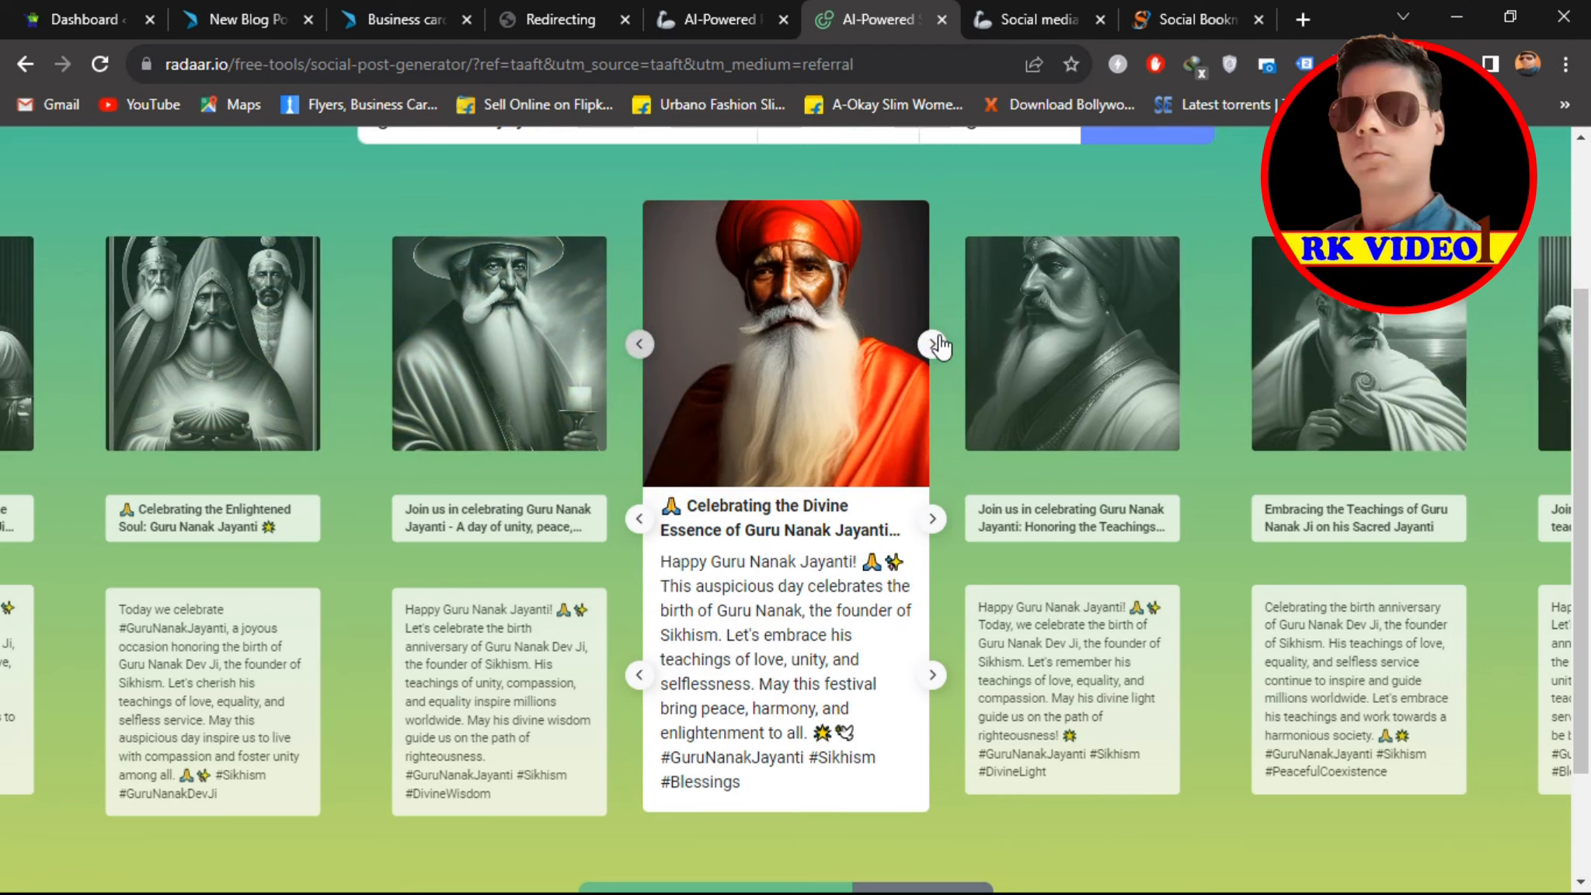
left_click(935, 344)
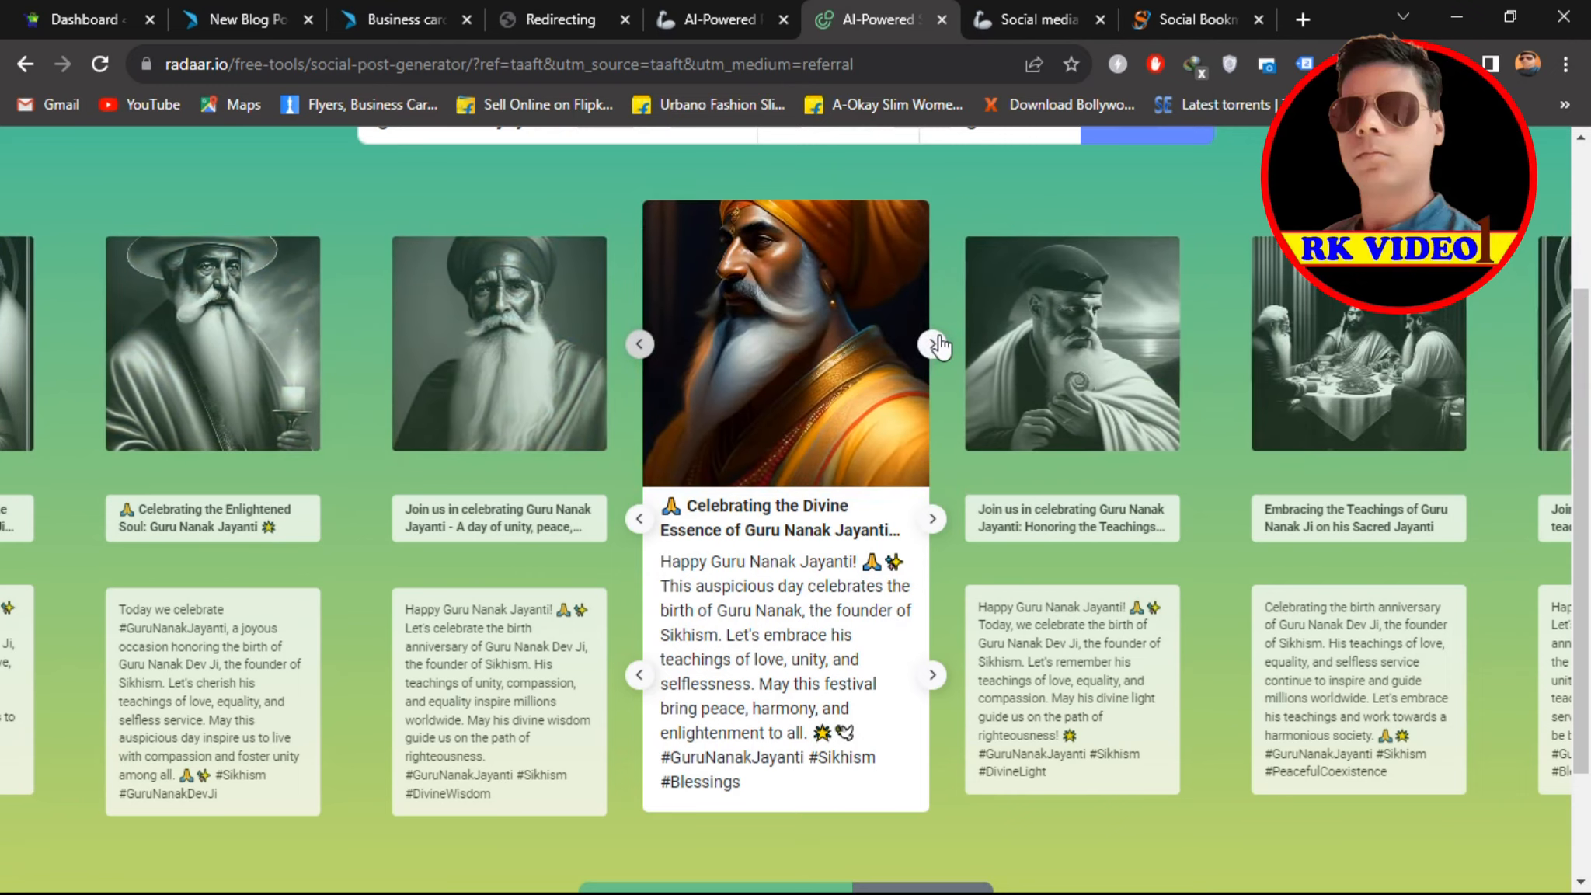
left_click(937, 345)
left_click(939, 344)
left_click(940, 344)
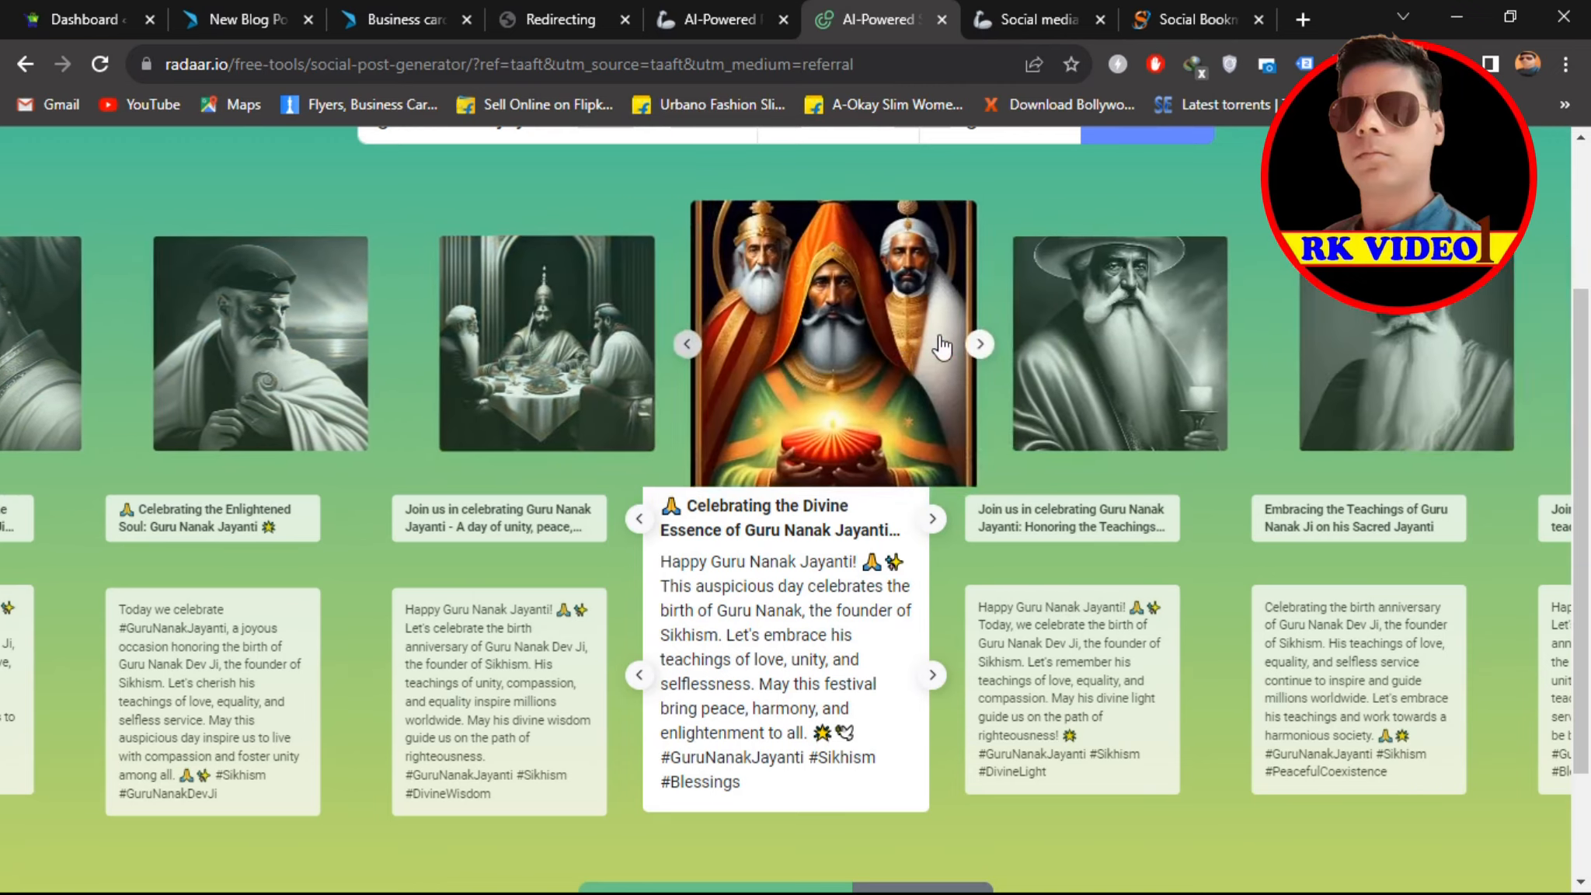
left_click(940, 344)
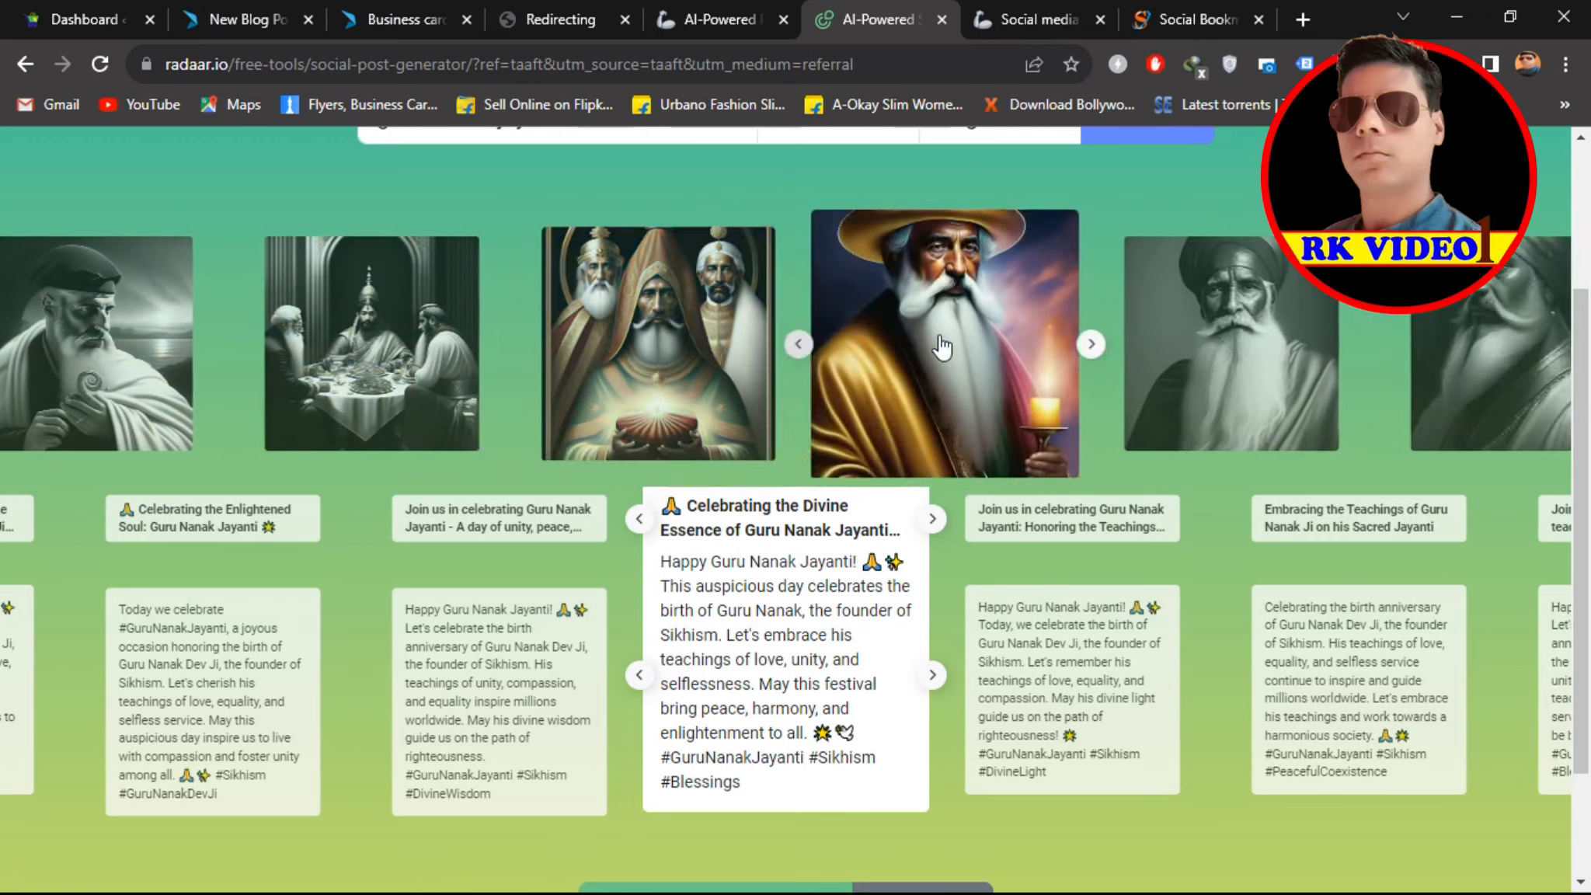
left_click(939, 344)
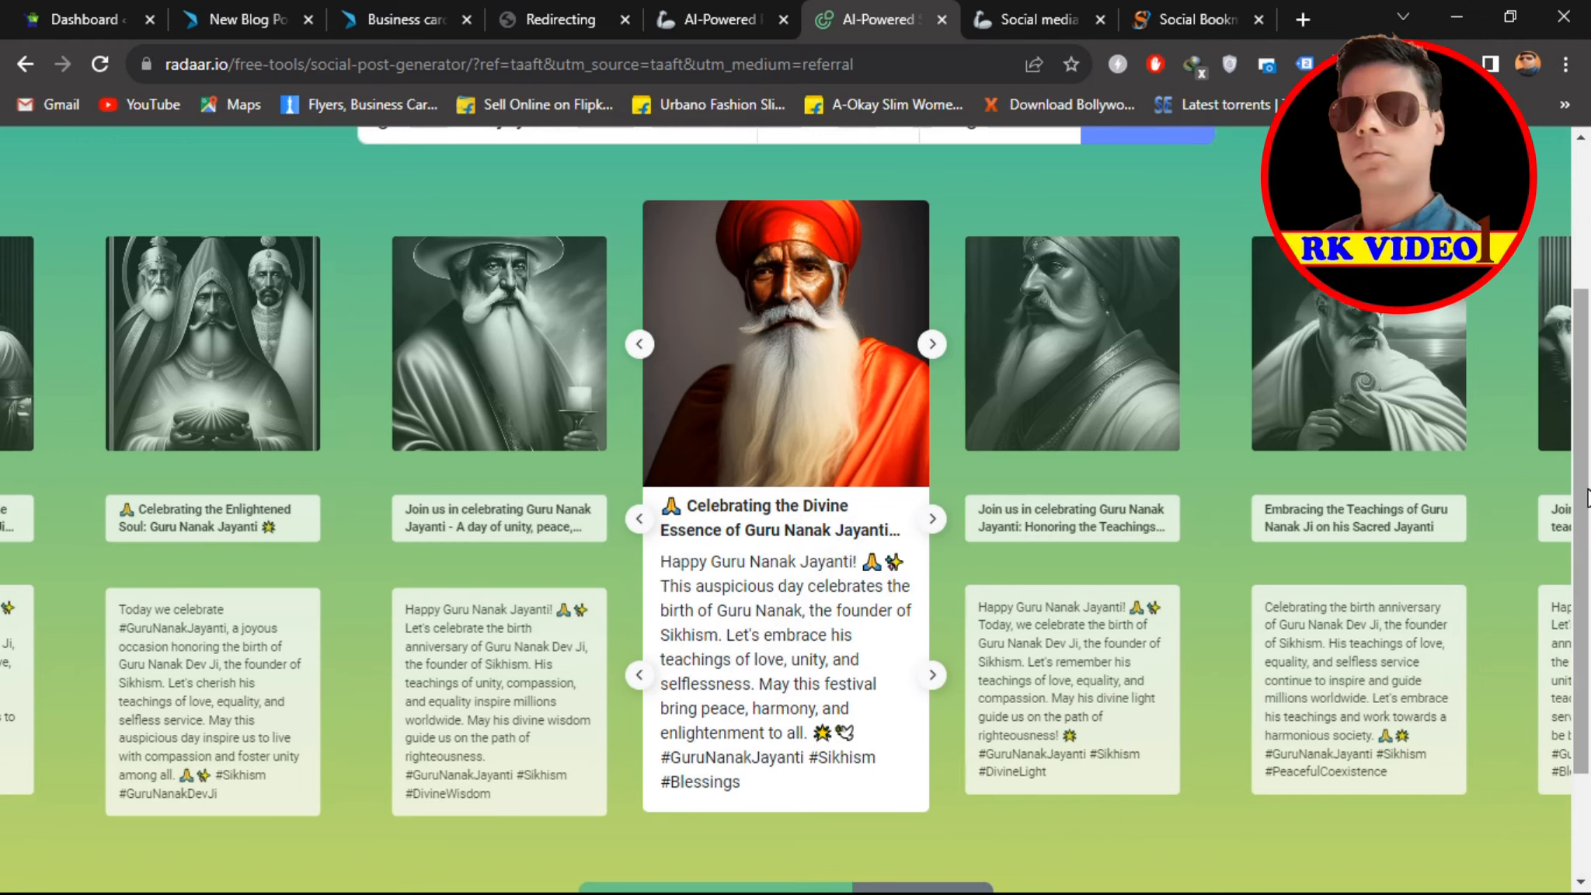
Step: Download the composed post's image to the Desktop as the WEBP file "preview (1)"
left_click_drag(1585, 498, 1585, 544)
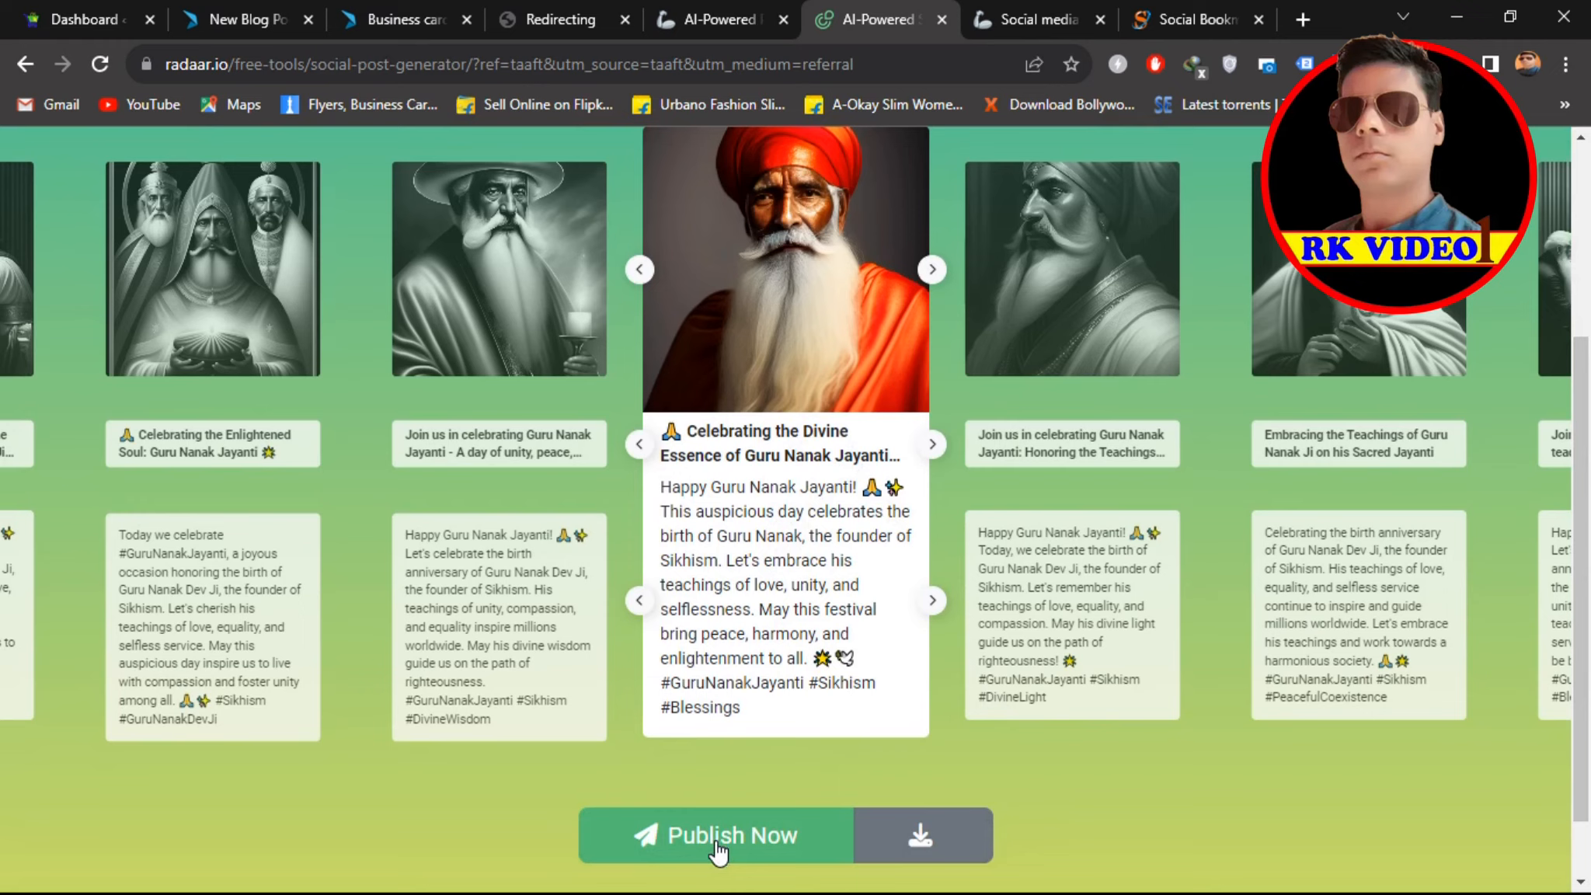
left_click(922, 837)
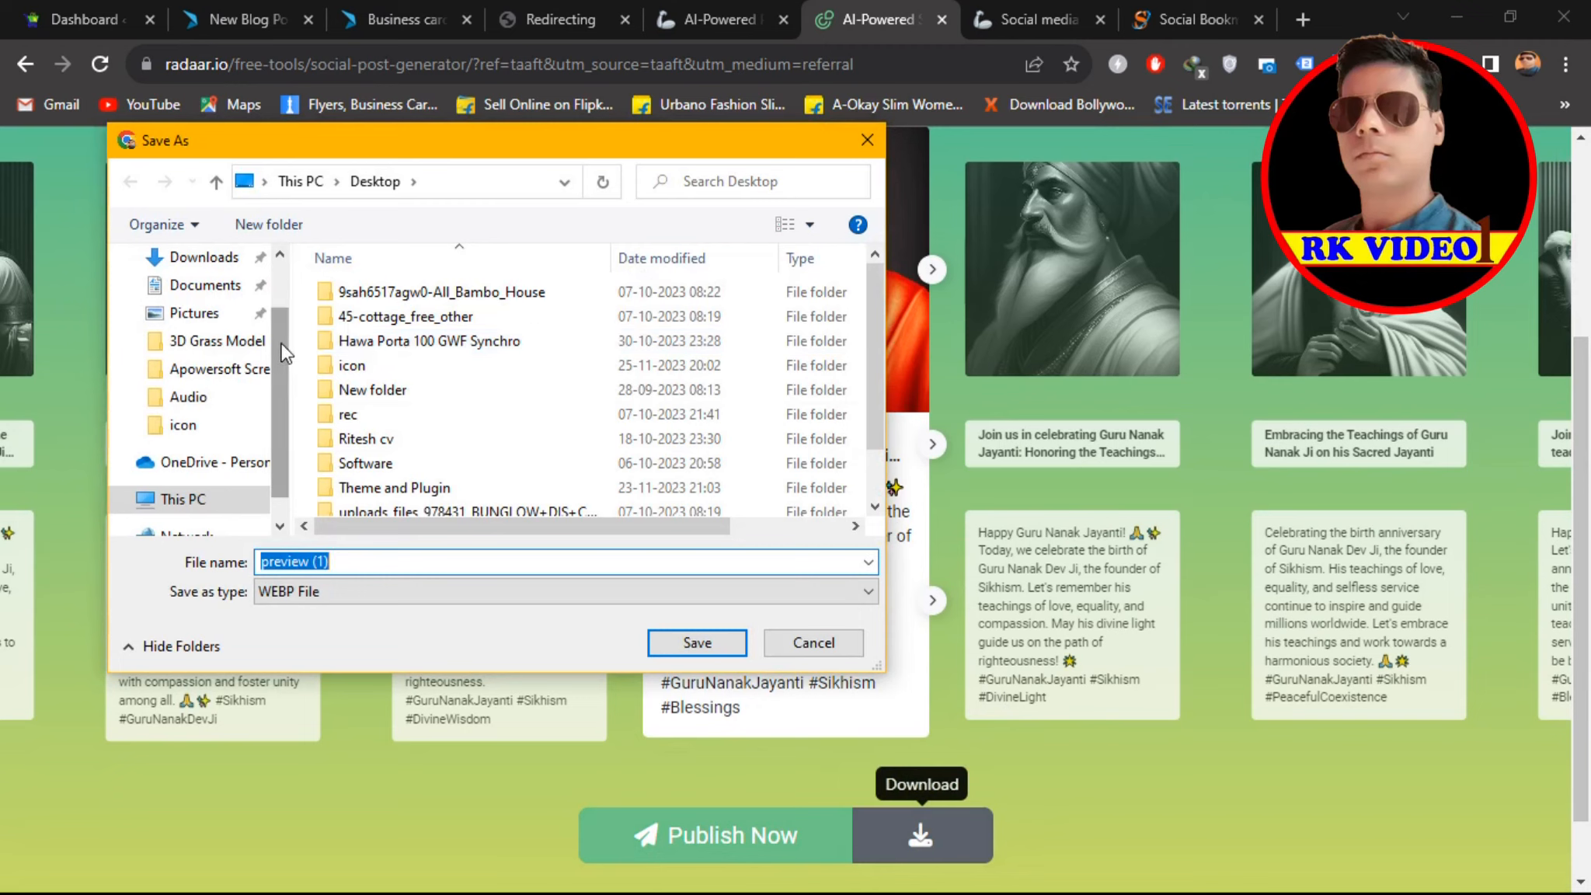
left_click_drag(280, 353, 287, 286)
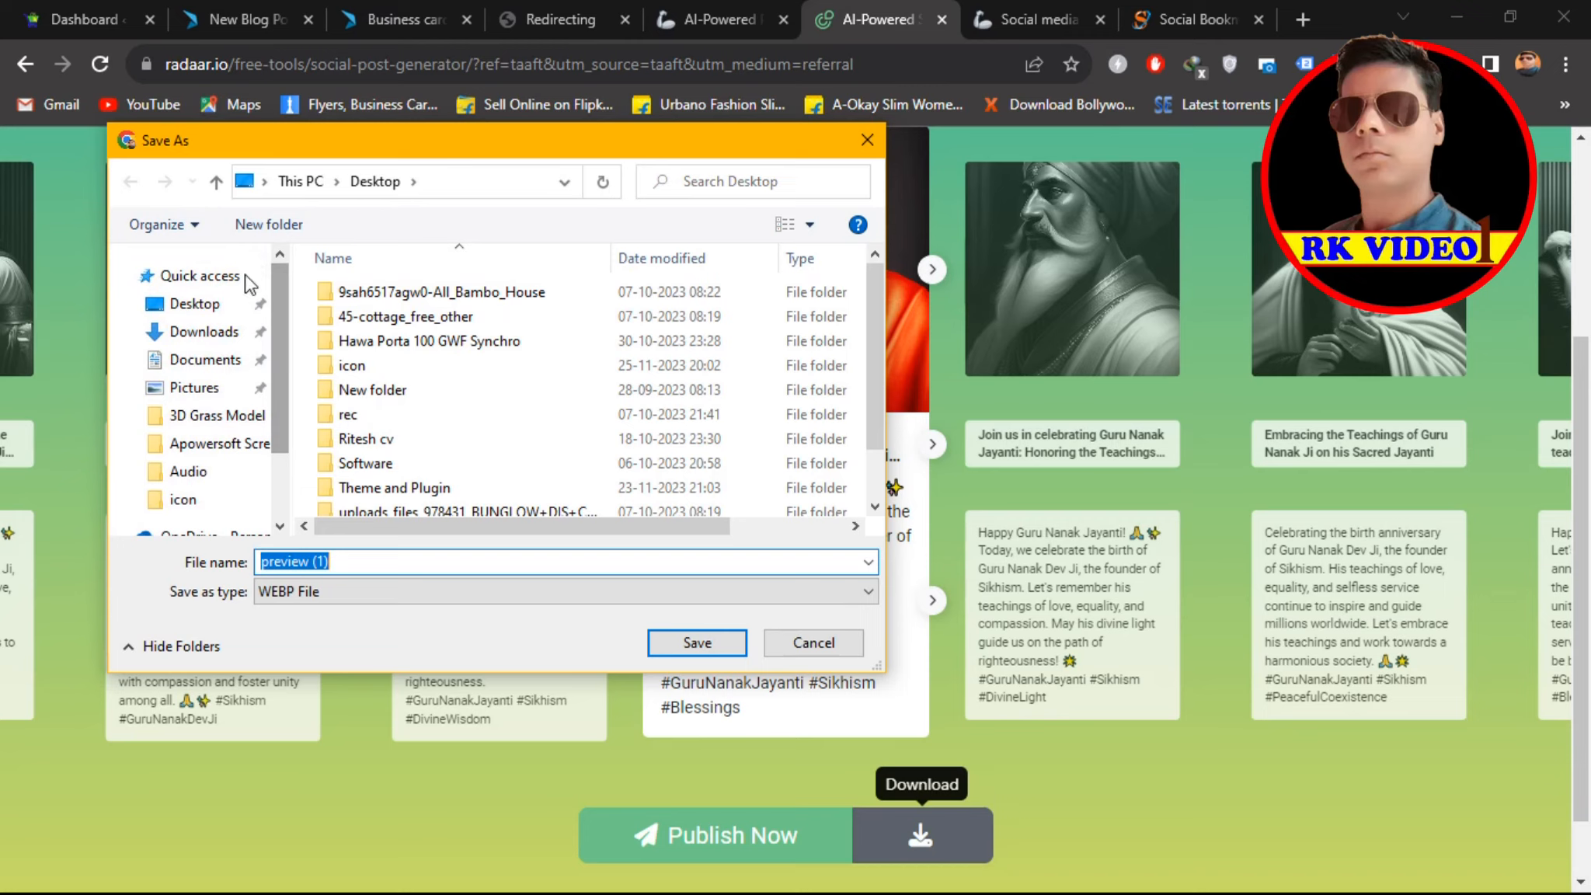
left_click(233, 306)
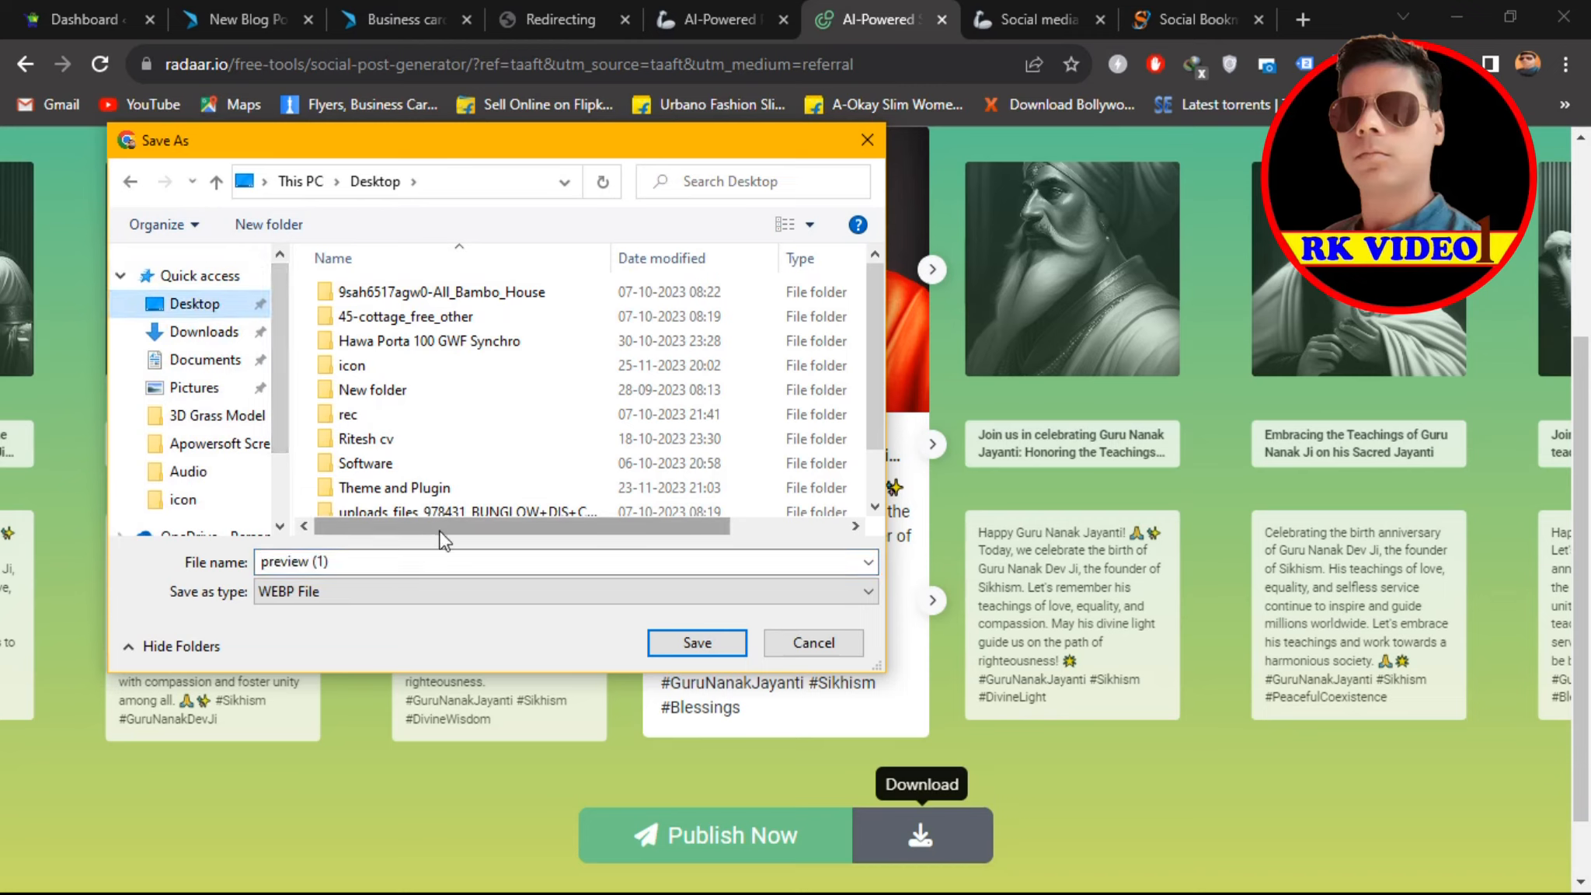
left_click(691, 643)
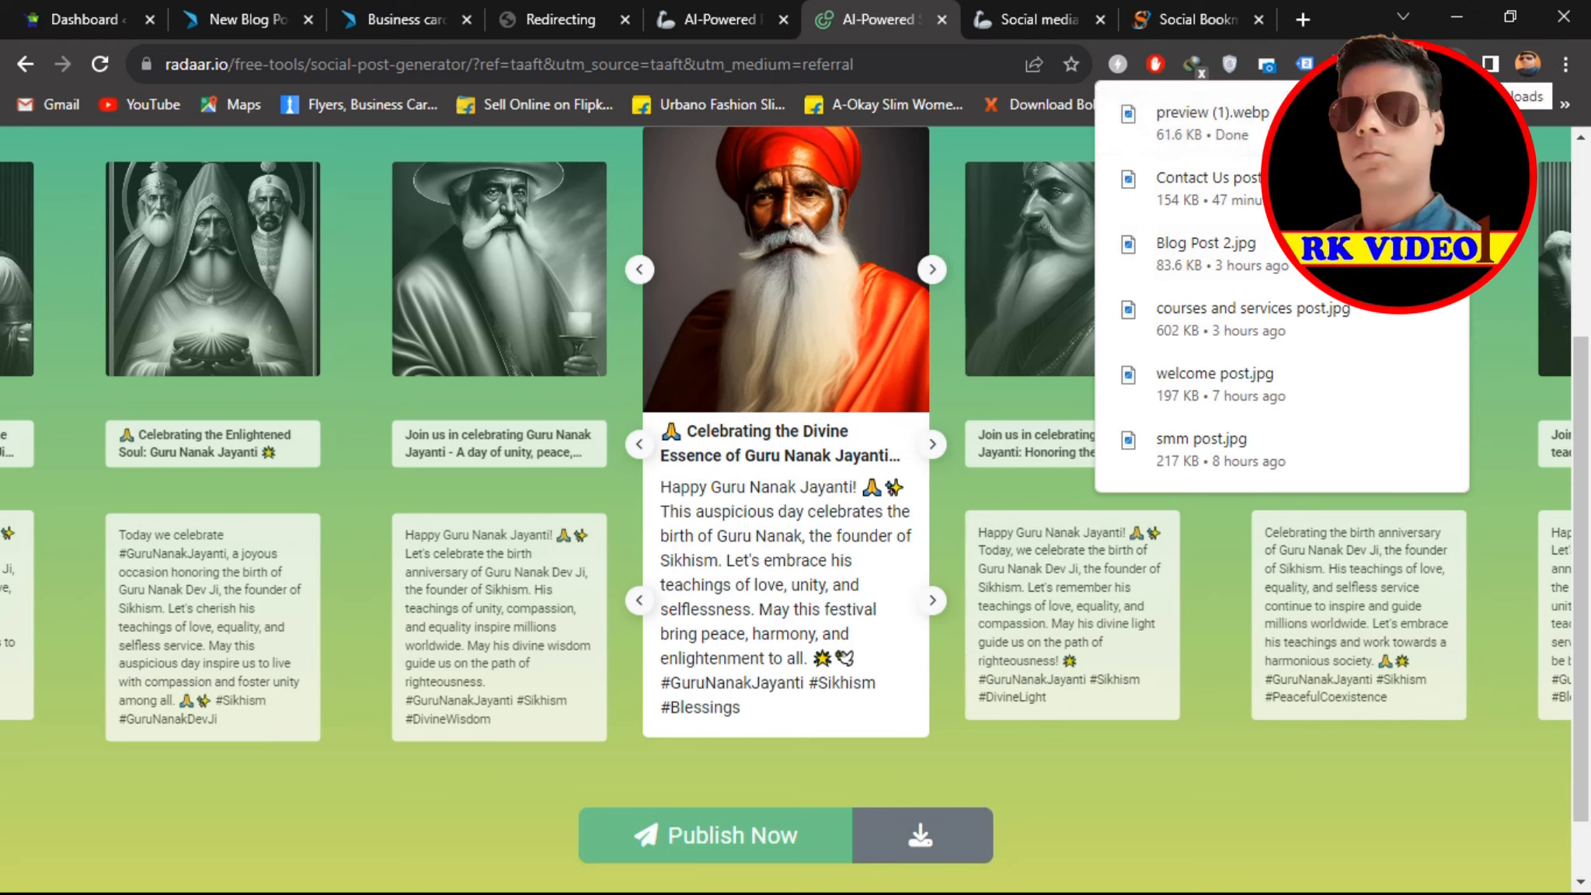
Step: View the downloaded preview (1).webp image, close it, and look at the file in its Desktop folder
left_click(1220, 122)
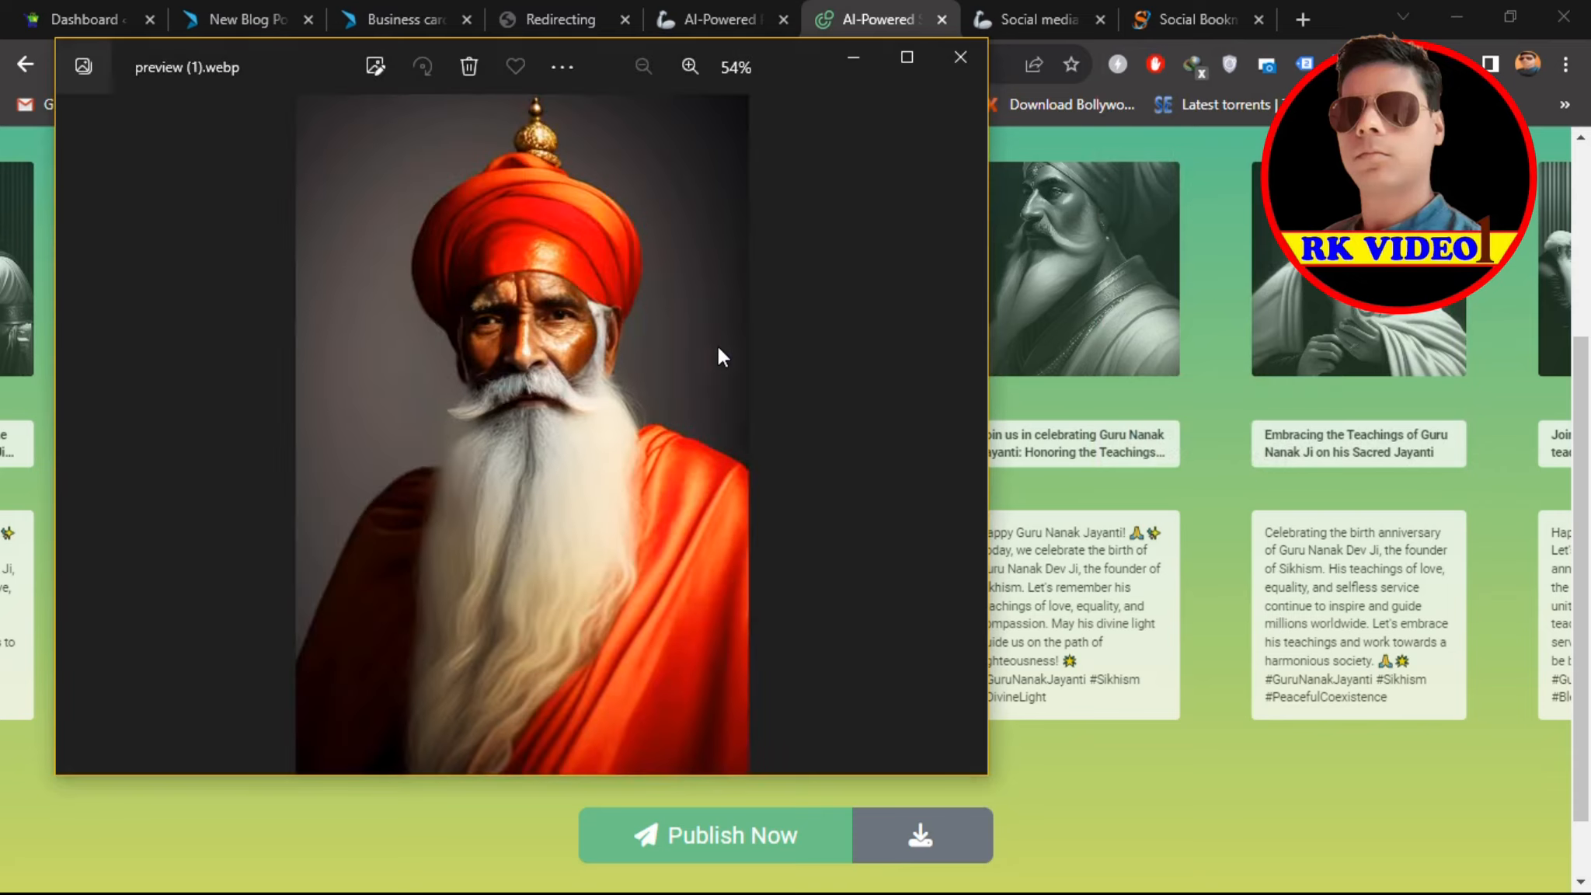
left_click(958, 61)
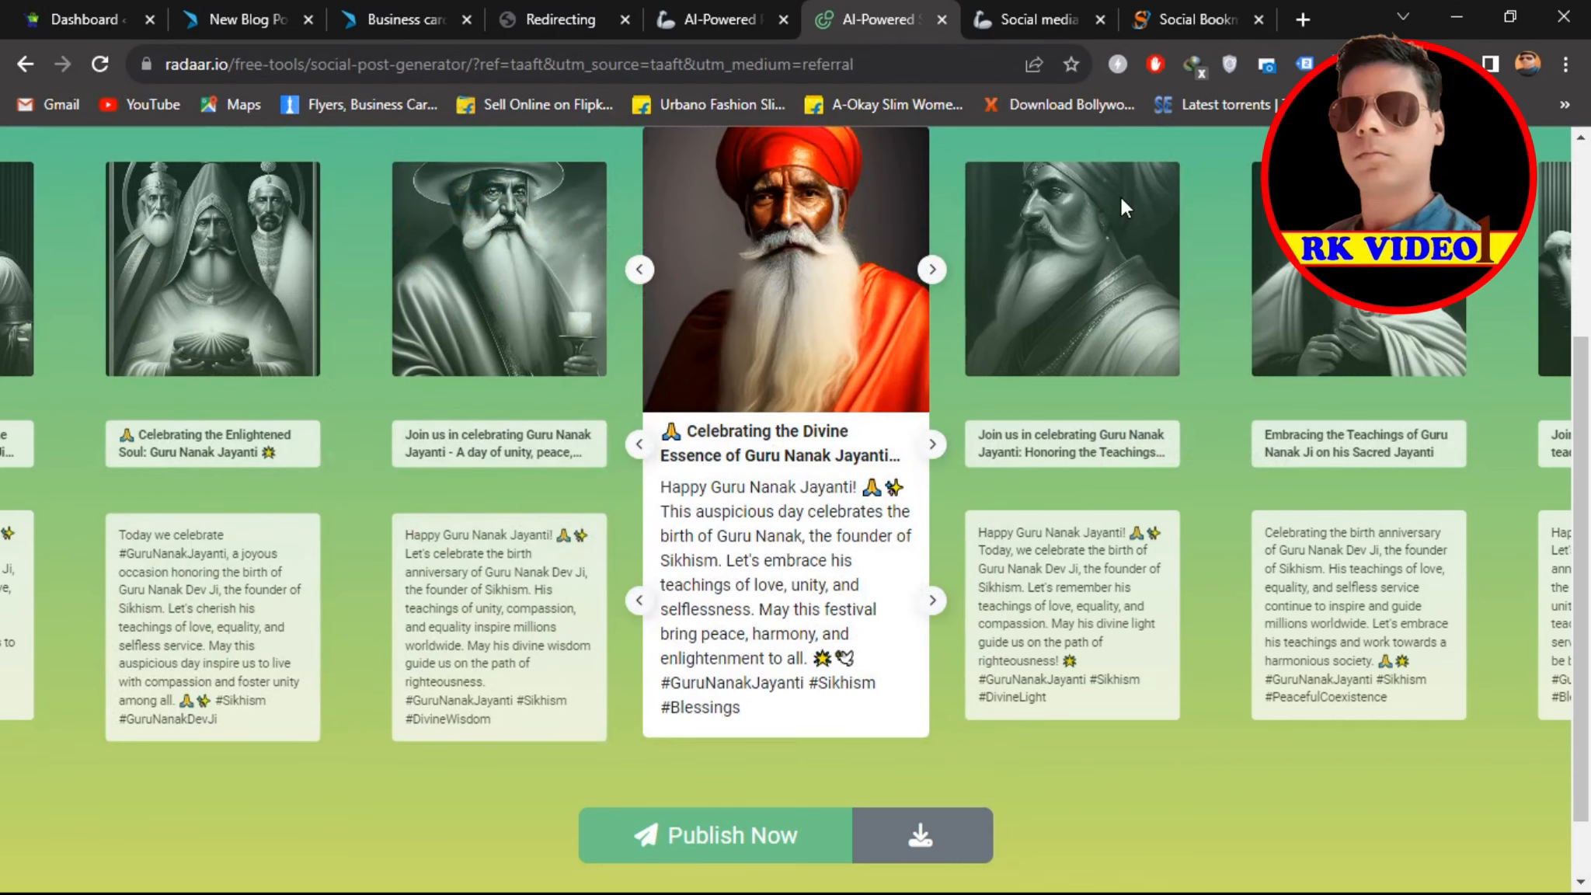
left_click(1453, 63)
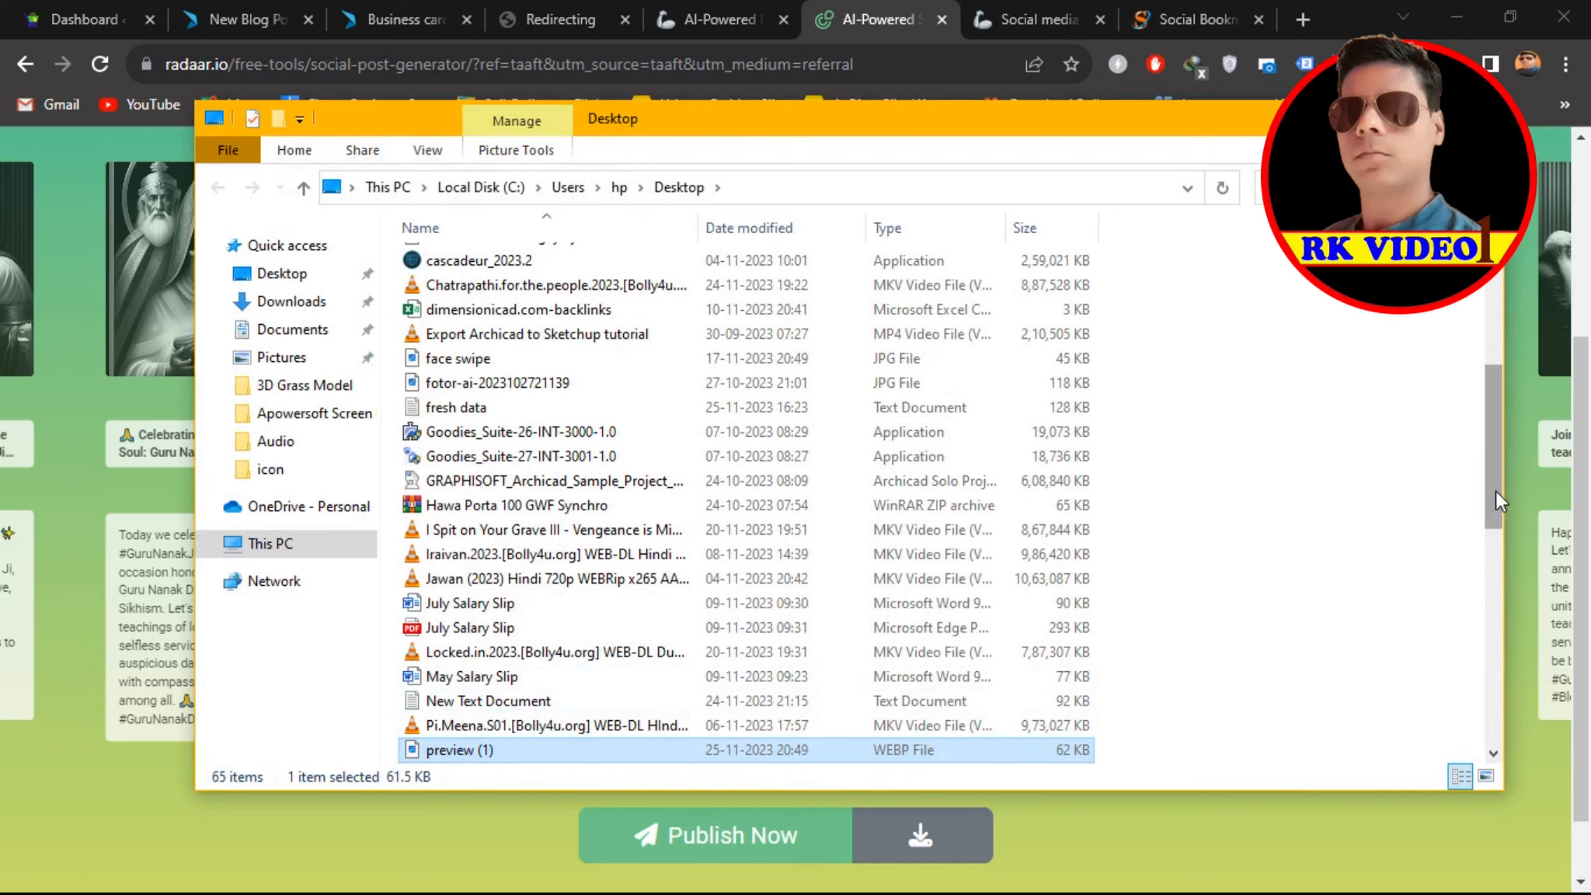
left_click_drag(1497, 497, 1505, 557)
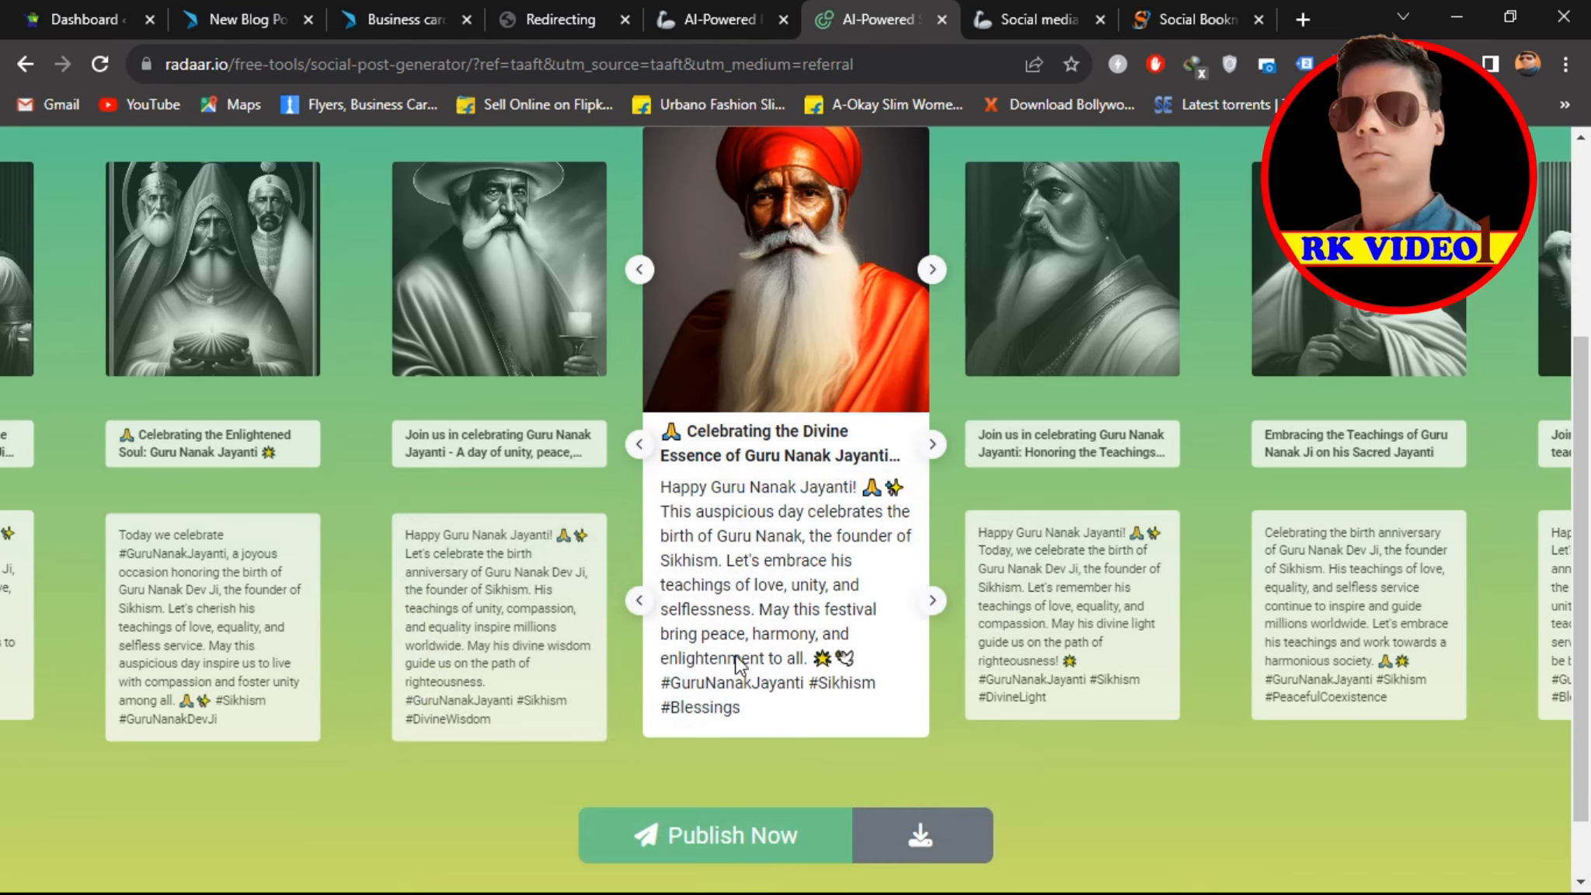
Step: Try to select the description text of the centre Guru Nanak Jayanti post
left_click_drag(738, 707, 750, 634)
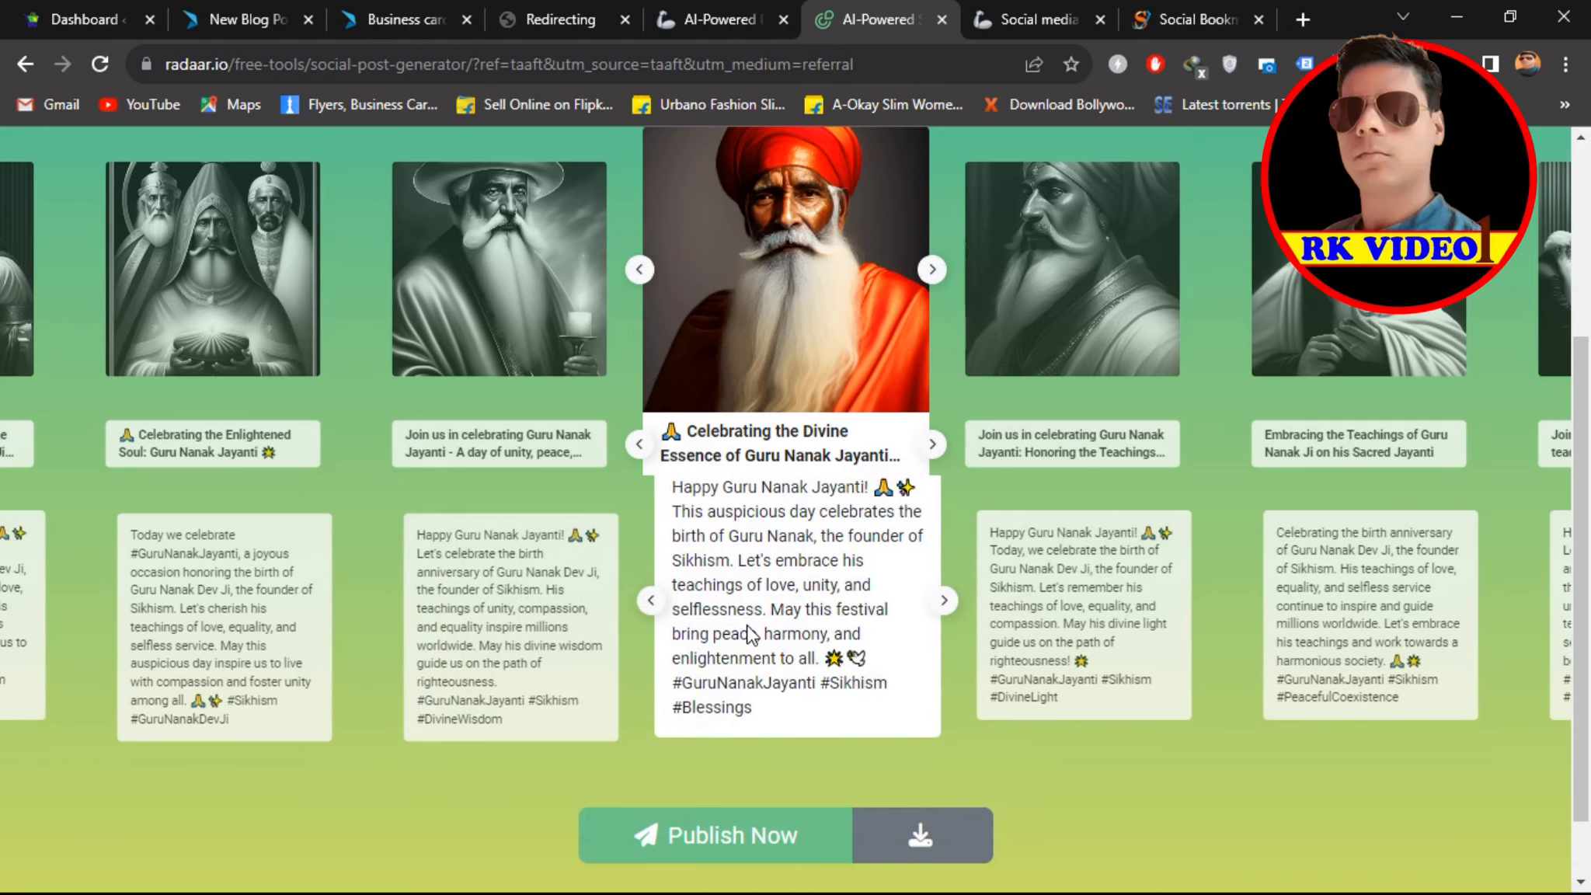